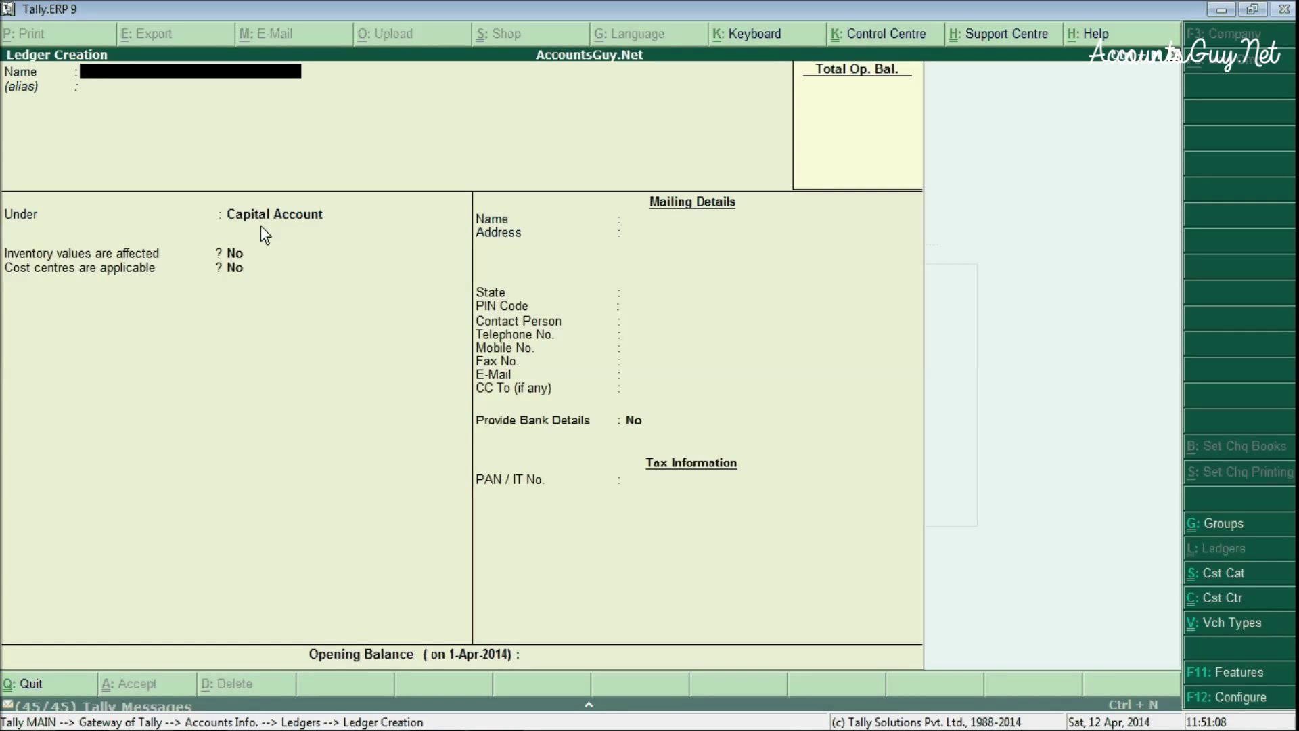
pyautogui.write('Bank L')
pyautogui.write('edger')
# - Name the new ledger 'Bank Ledger' and pick Bank Accounts as its group
pyautogui.press('Return')
pyautogui.press('Return')
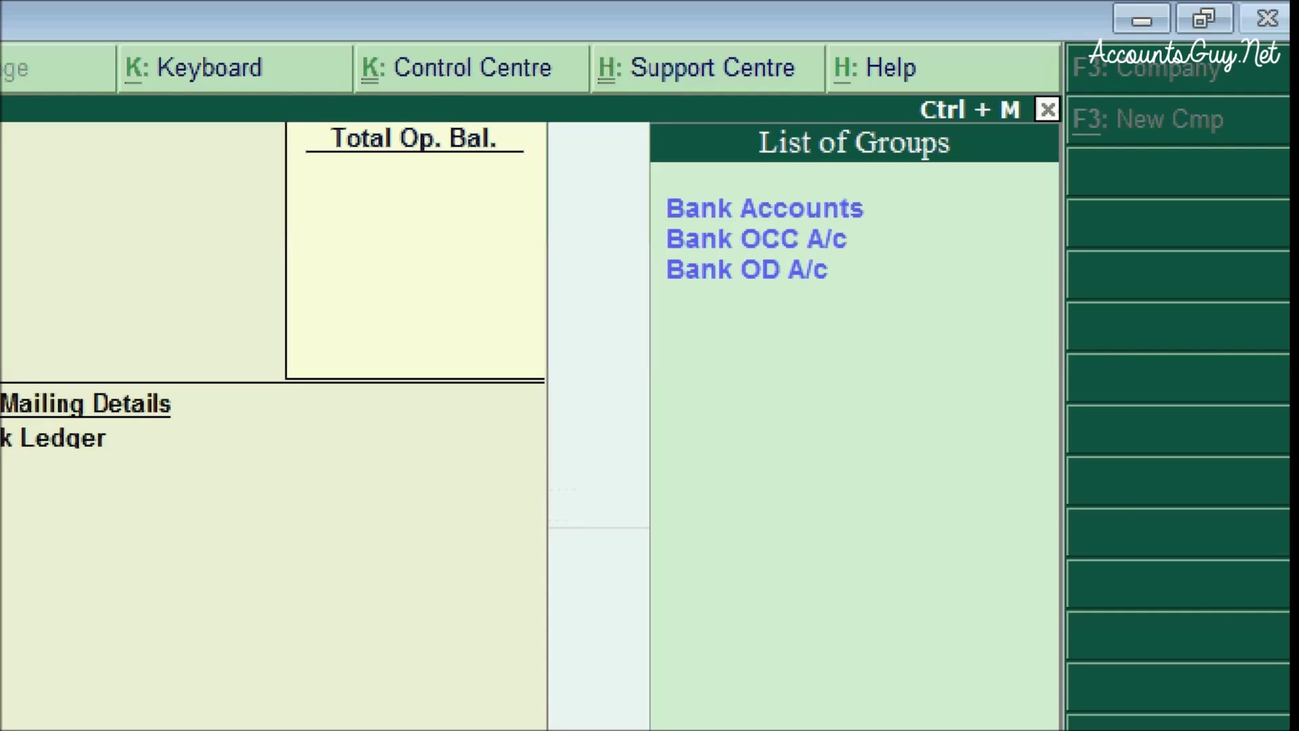
pyautogui.click(809, 219)
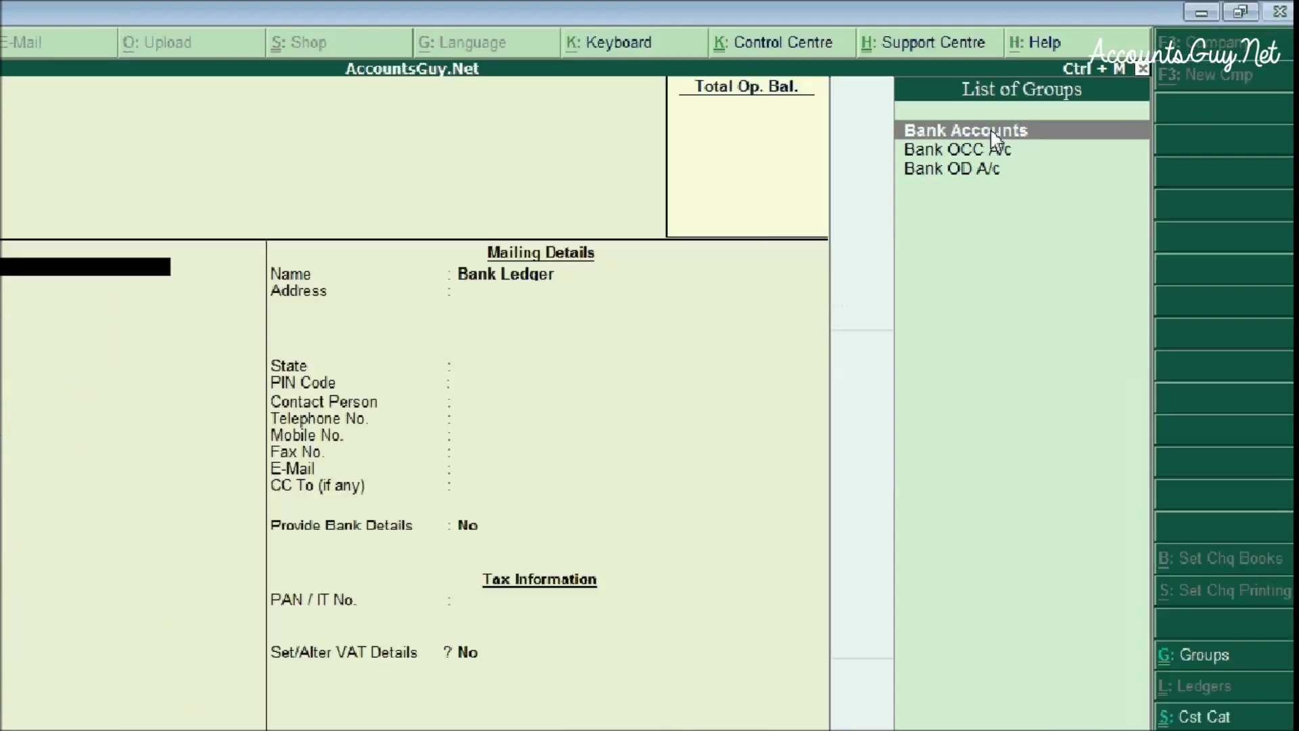
# - Accept Bank Accounts and rename the ledger 'Savings Bank Or Current Bank Account'
pyautogui.press('Return')
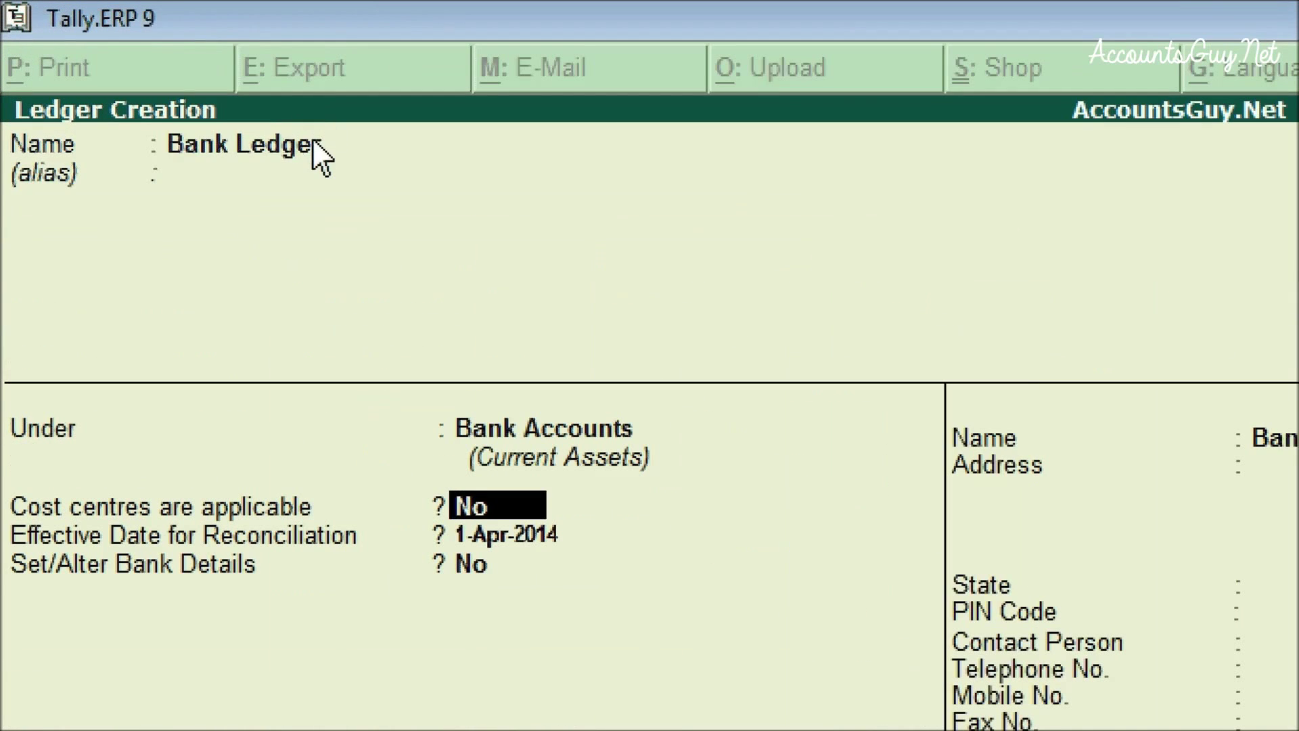
pyautogui.click(152, 80)
pyautogui.write('Savings Bank')
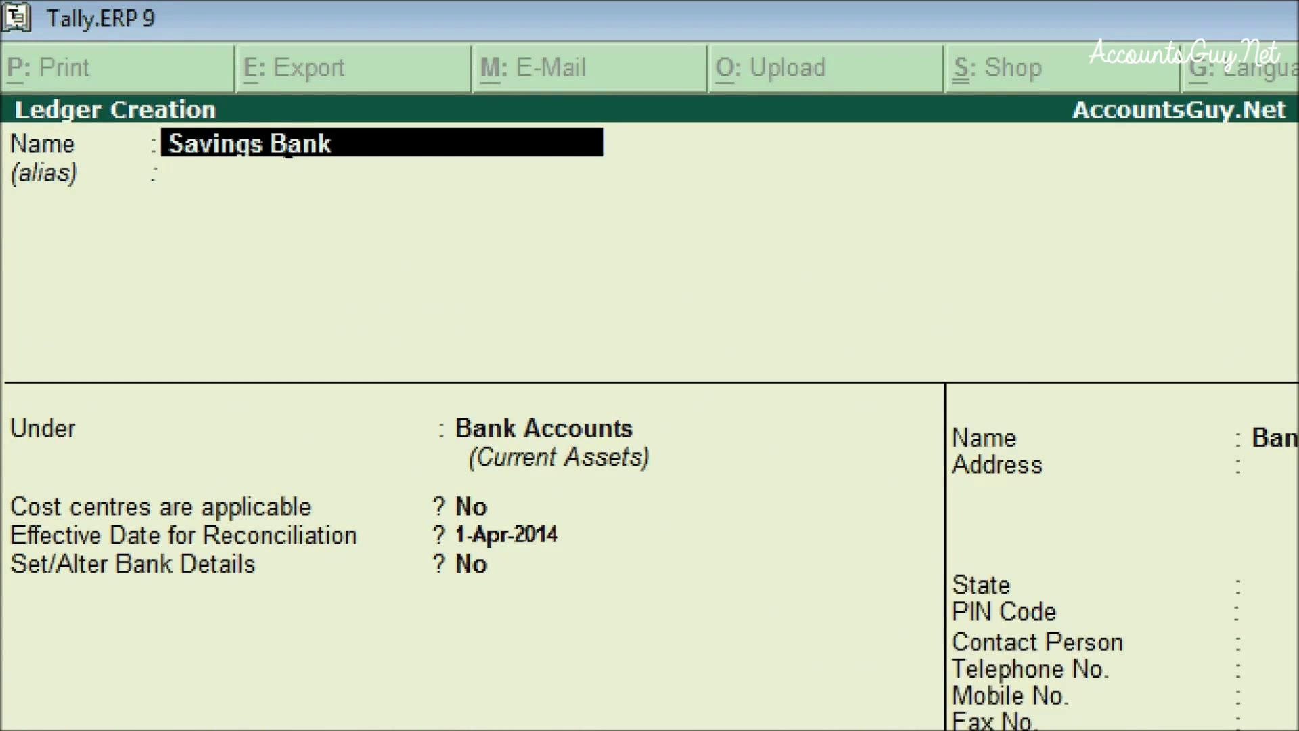
pyautogui.write(' Or ')
pyautogui.write('Current Bank')
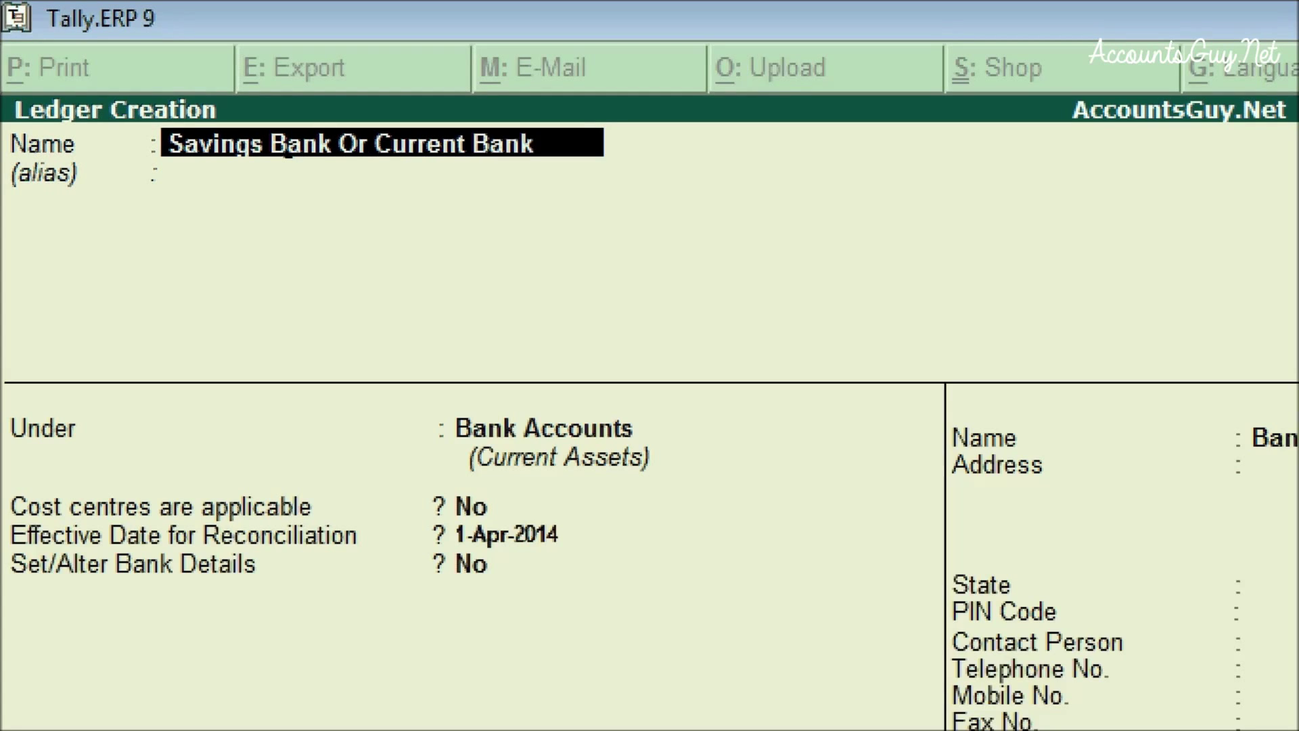
pyautogui.write(' Account')
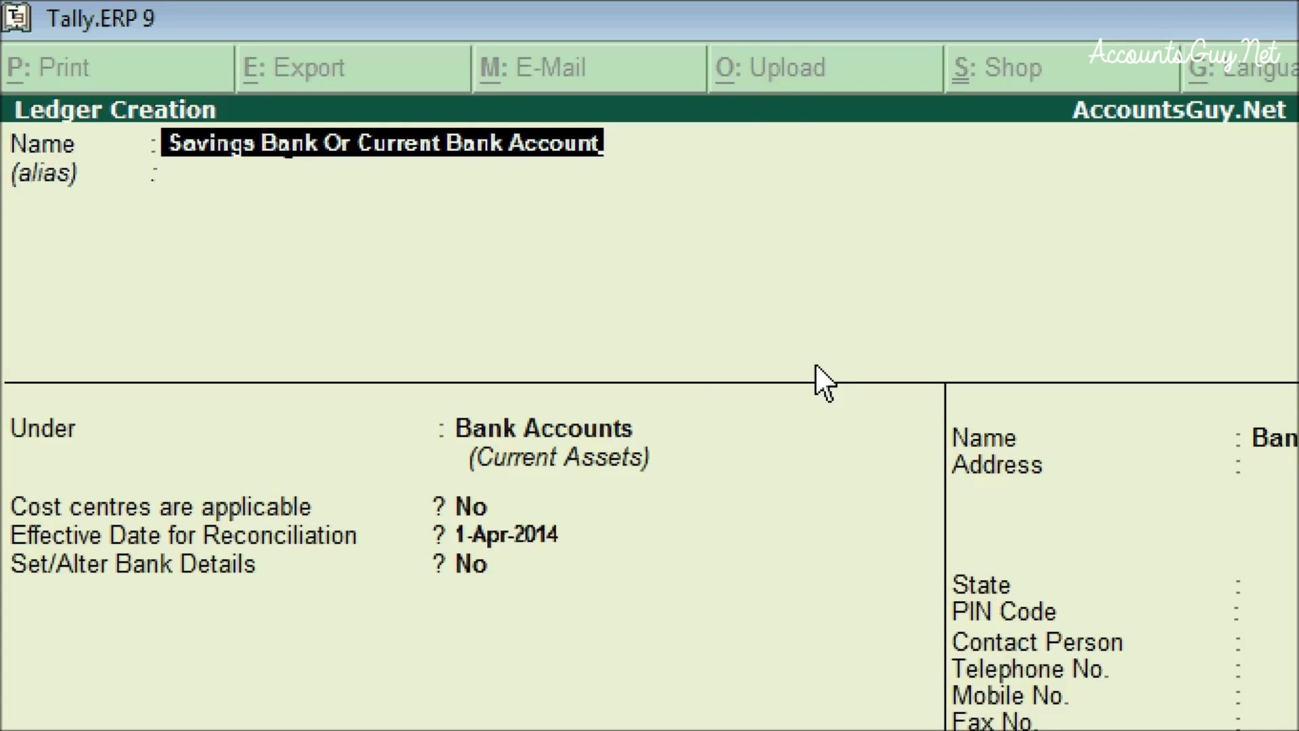
pyautogui.write('Ov')
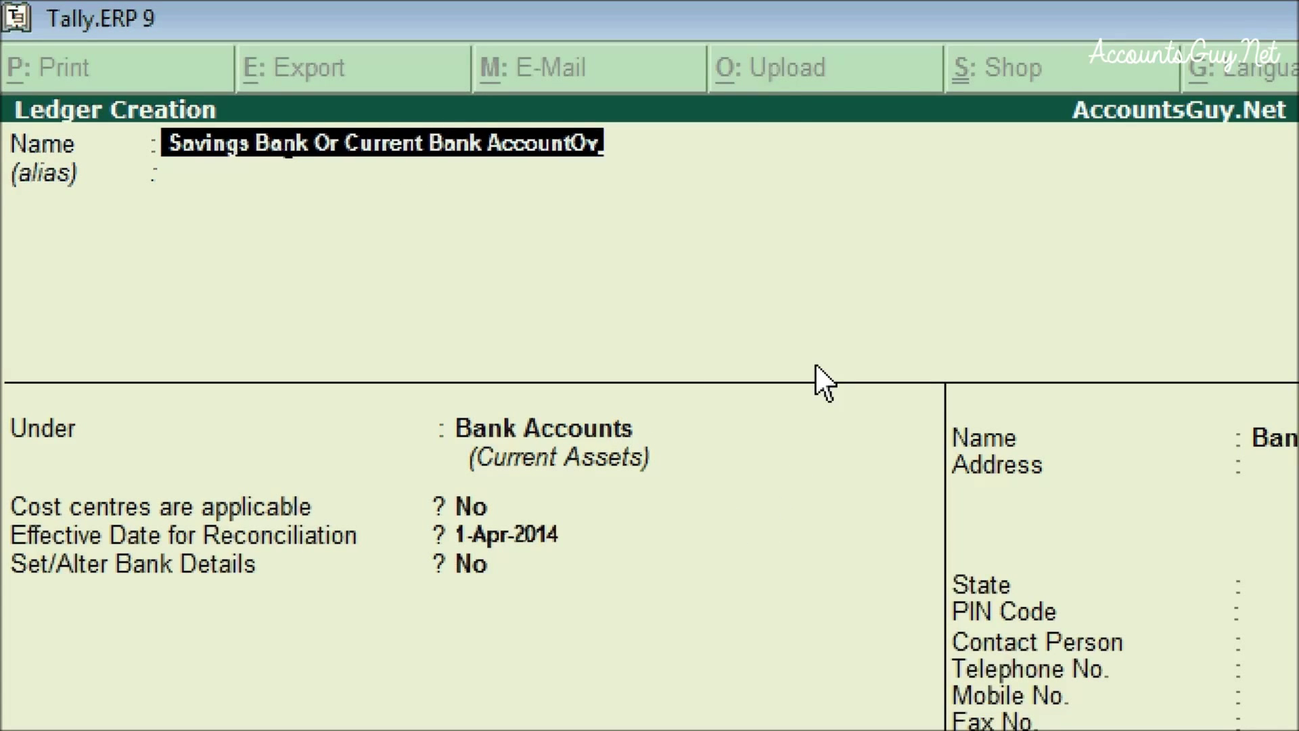
pyautogui.write('er D')
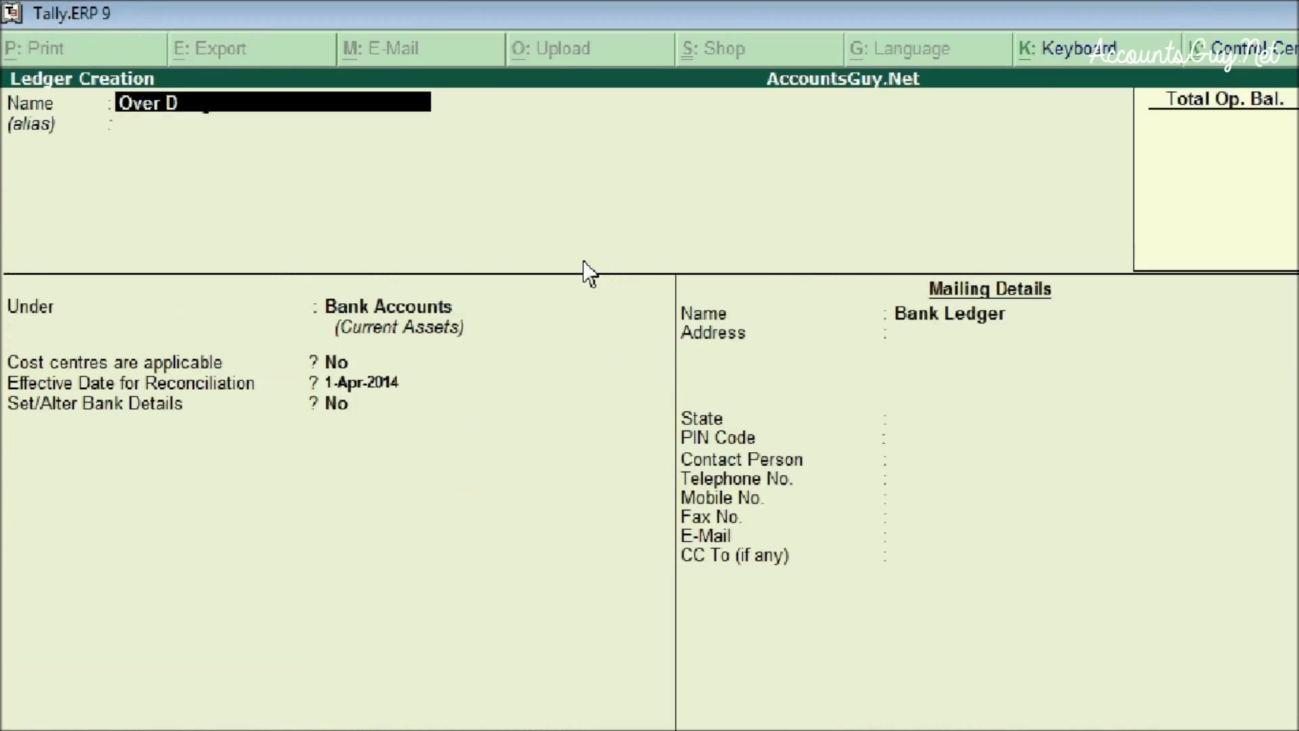
pyautogui.write('raft Or')
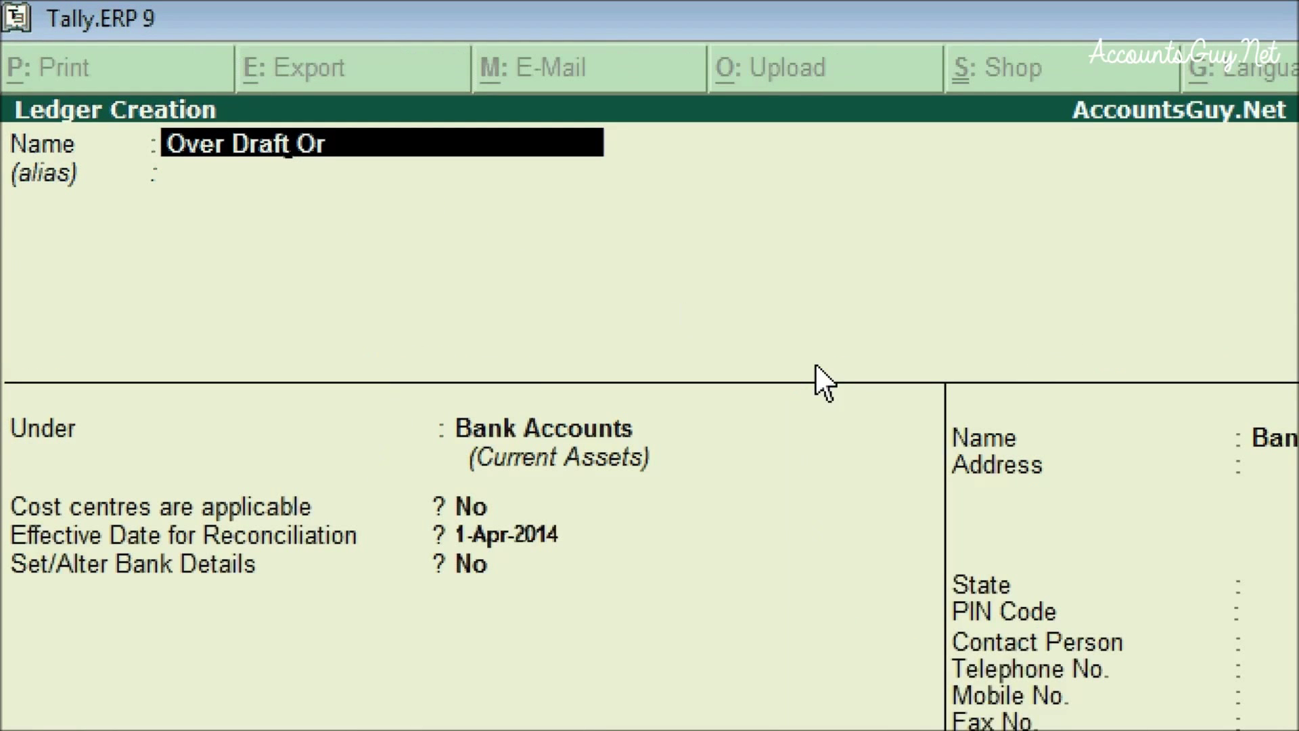
pyautogui.write(' OCC Account')
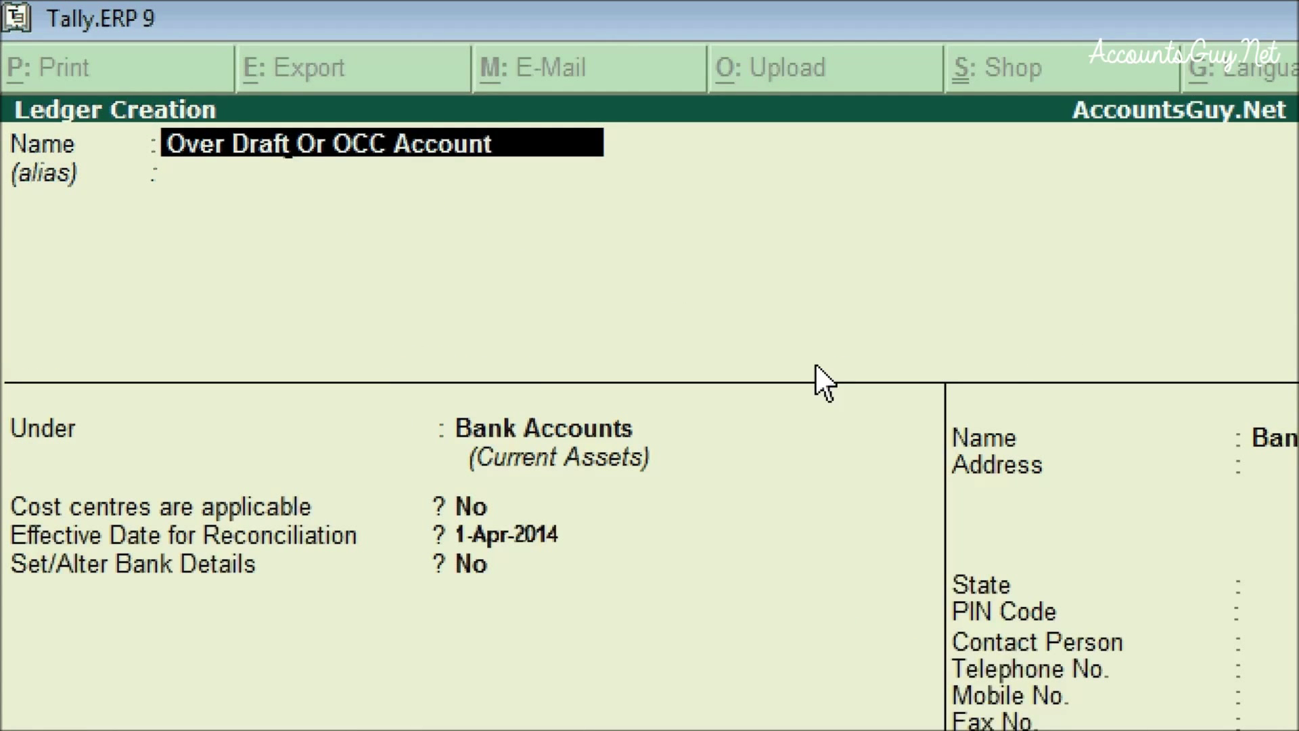
# - Rename the ledger 'Over Draft Or OCC Account' and choose Bank OD A/c as its group
pyautogui.press('Return')
pyautogui.press('Return')
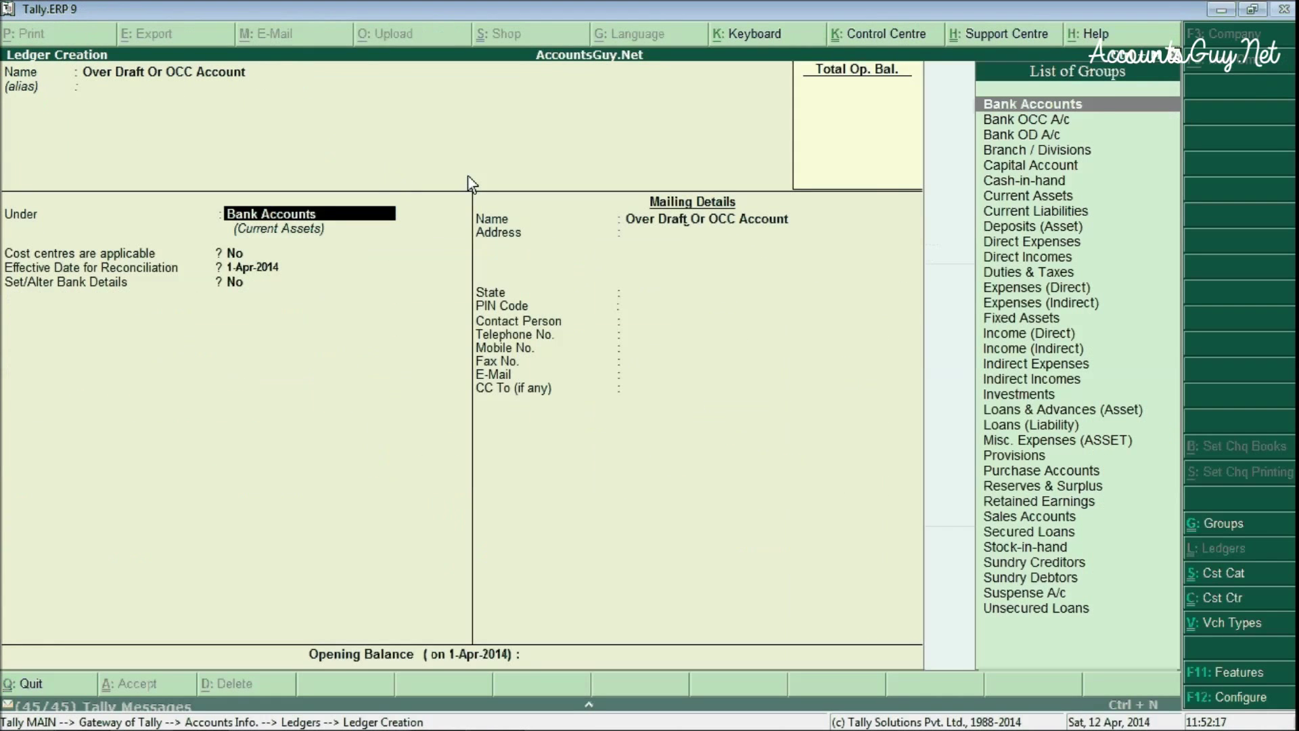
pyautogui.write('Bank')
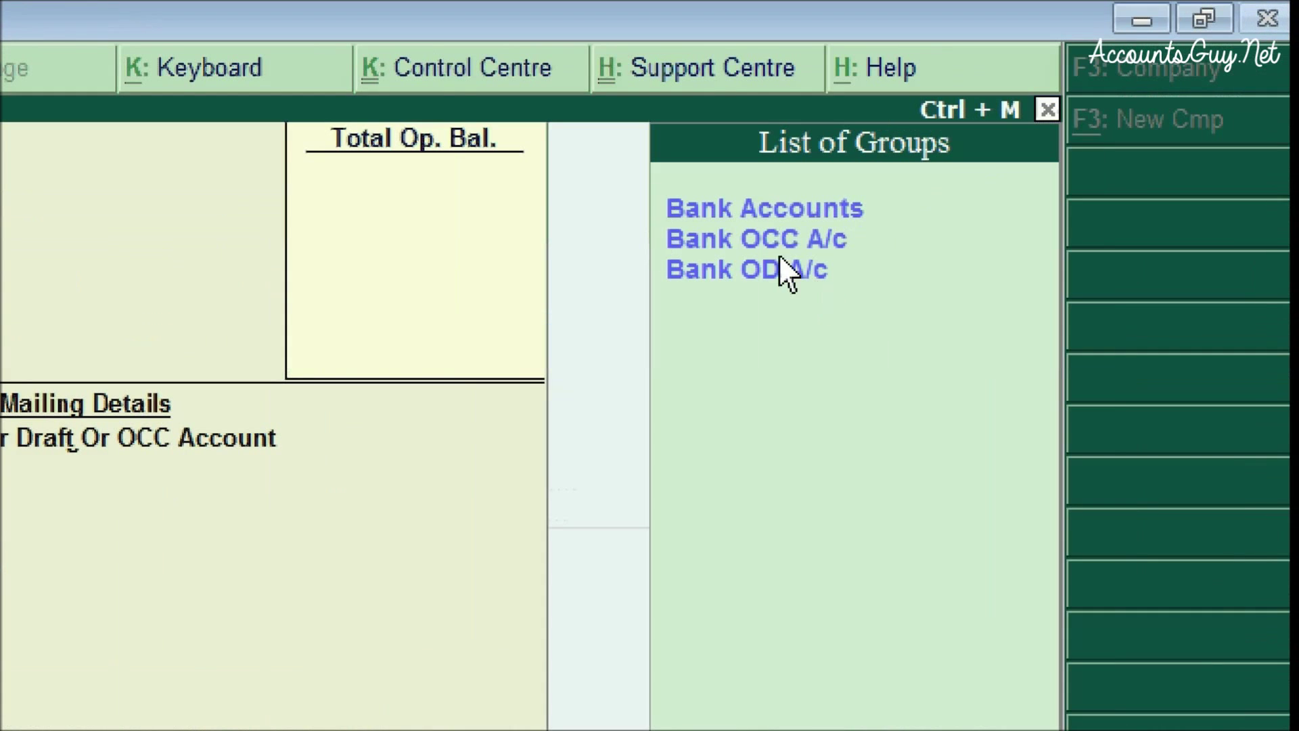
pyautogui.click(776, 275)
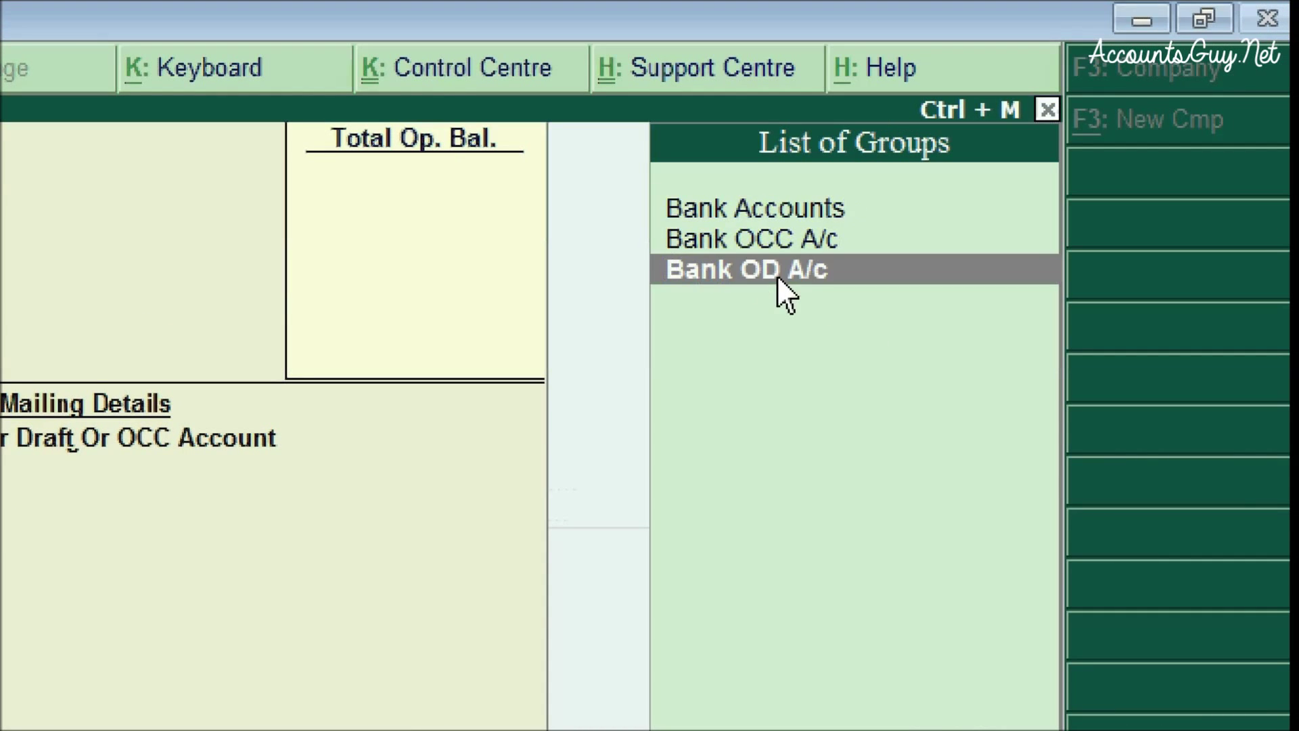
pyautogui.click(776, 275)
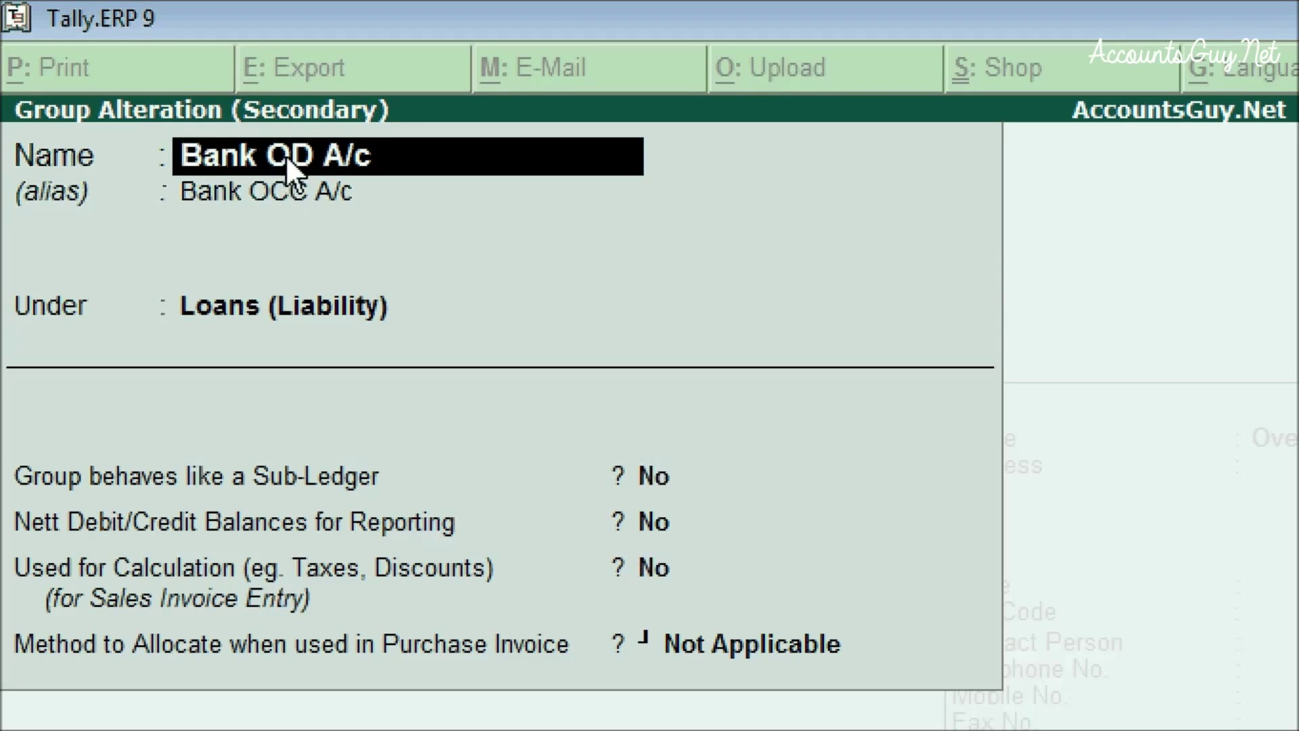
# - Close the Bank OD A/c group alteration screen and return to the ledger
pyautogui.press('Escape')
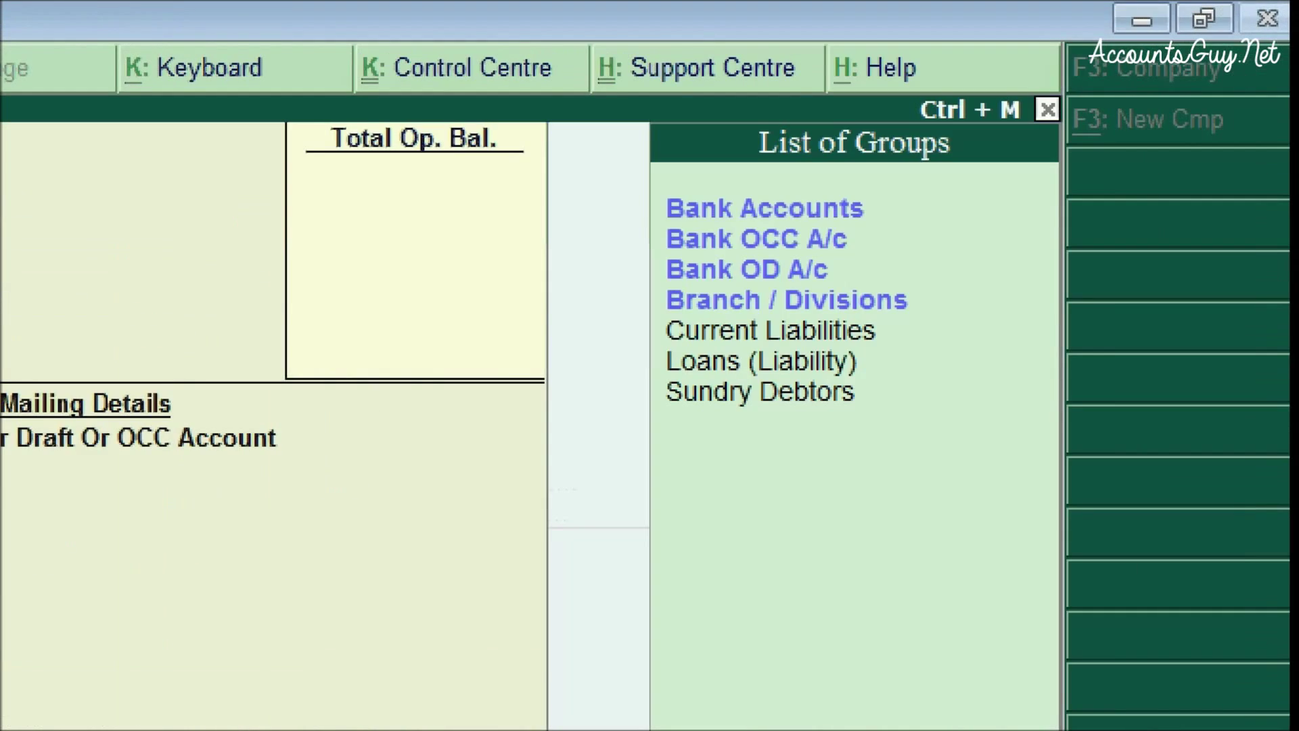
# - Select Bank OD A/c from the group list and leave cost centres at No
pyautogui.press('Down')
pyautogui.press('Return')
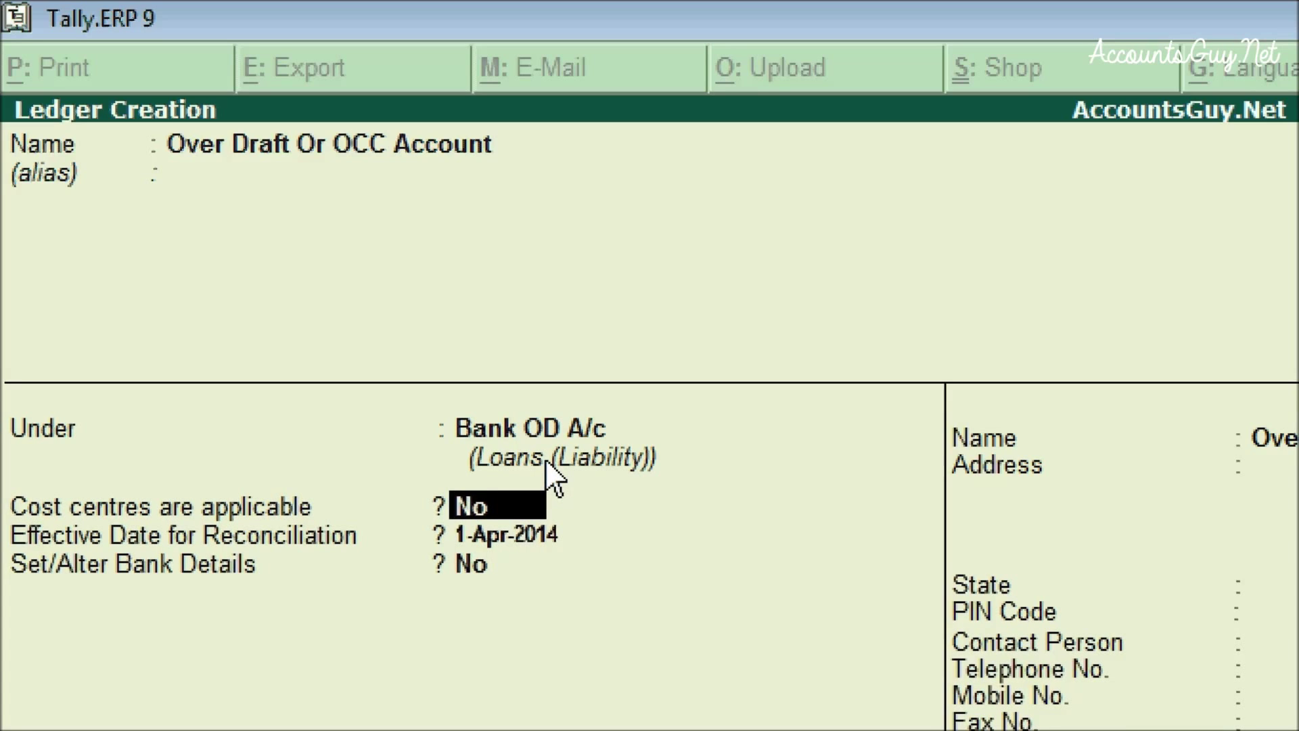
pyautogui.press('Return')
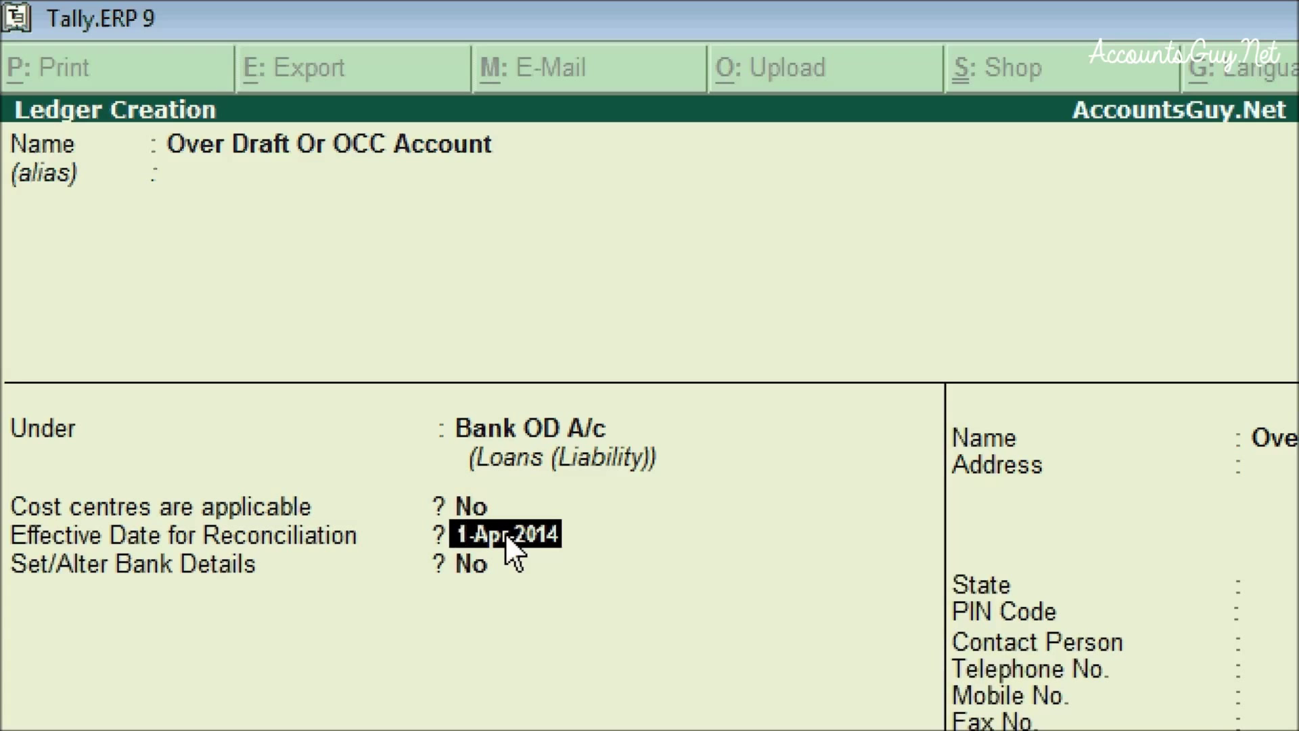
pyautogui.write('1-4-14')
# - Keep reconciliation from 1-Apr-2014, turn bank details on, and clear the ledger name
pyautogui.press('Return')
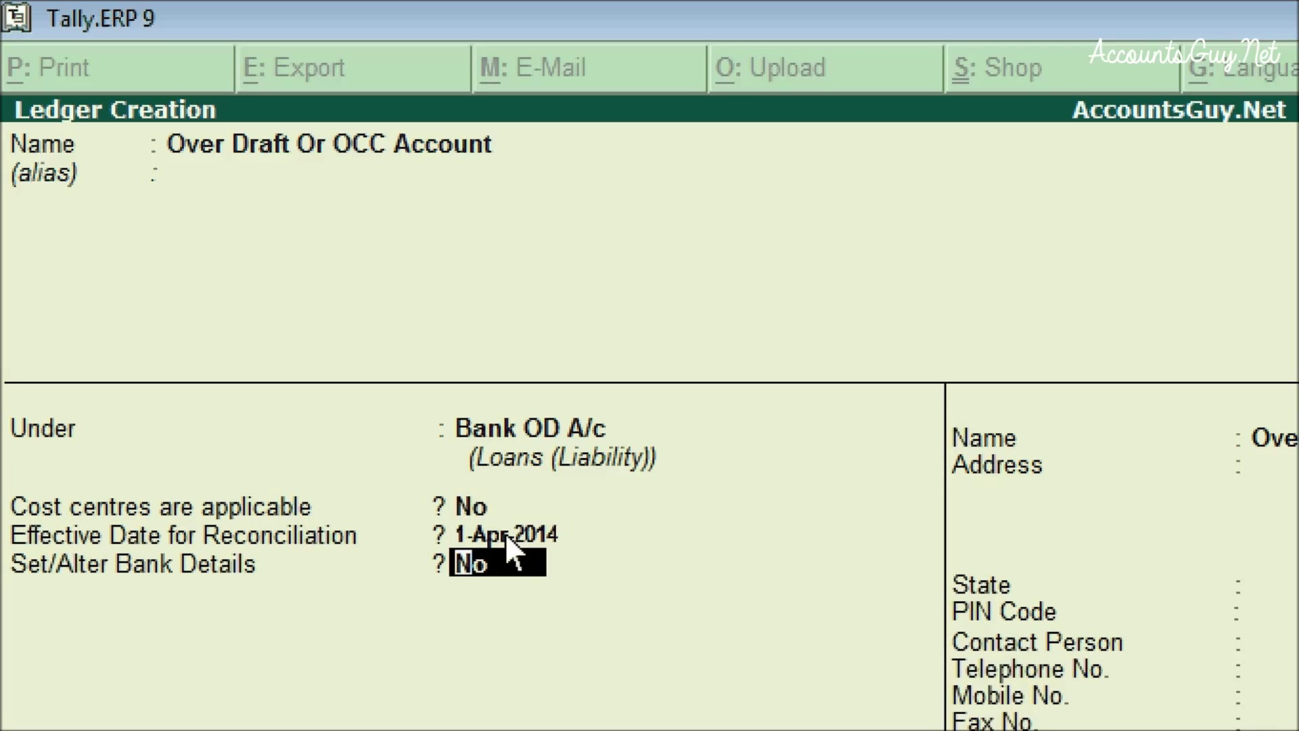
pyautogui.write('y')
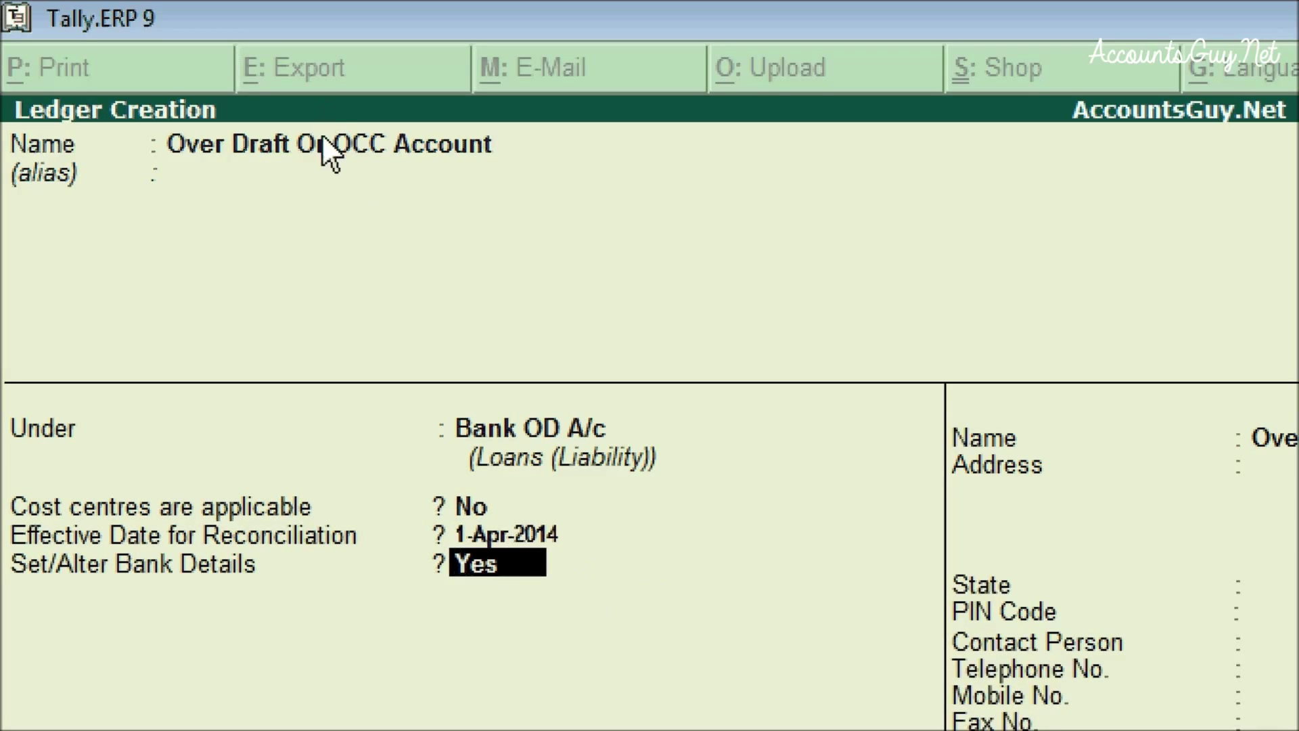
pyautogui.click(322, 142)
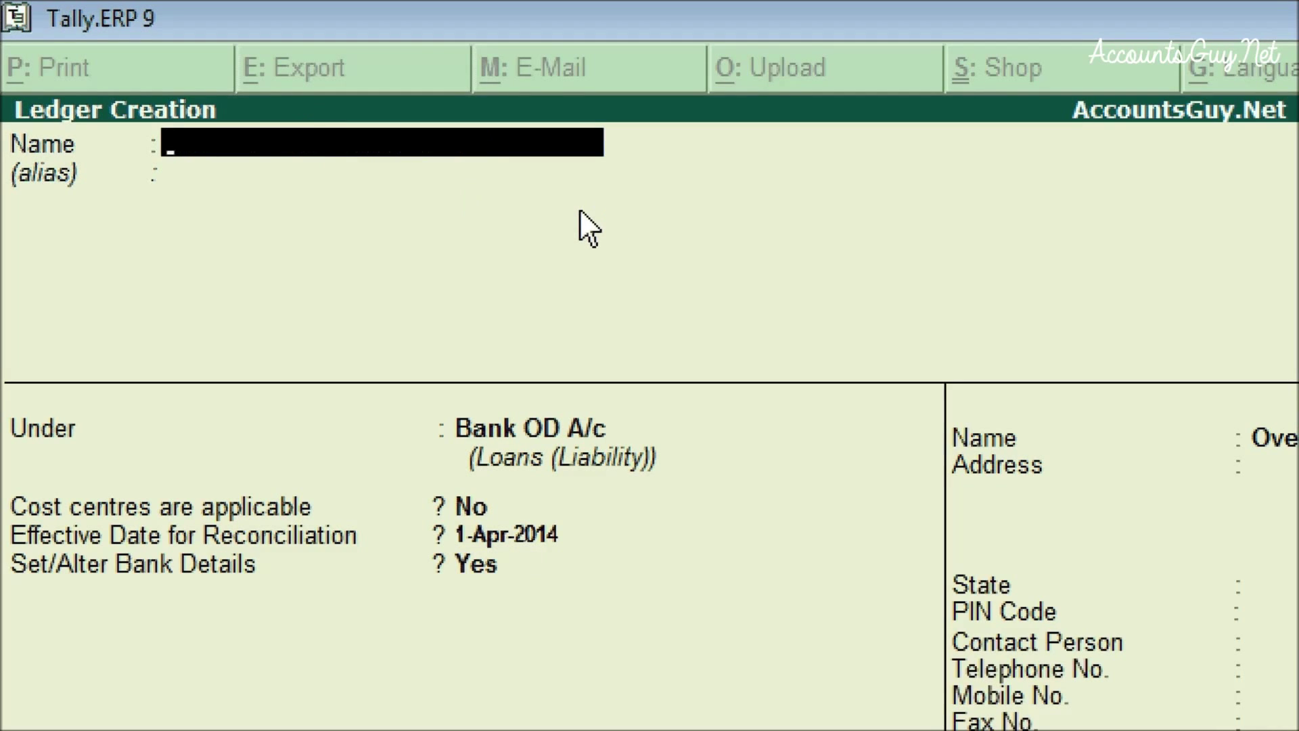
pyautogui.write('Karnatak')
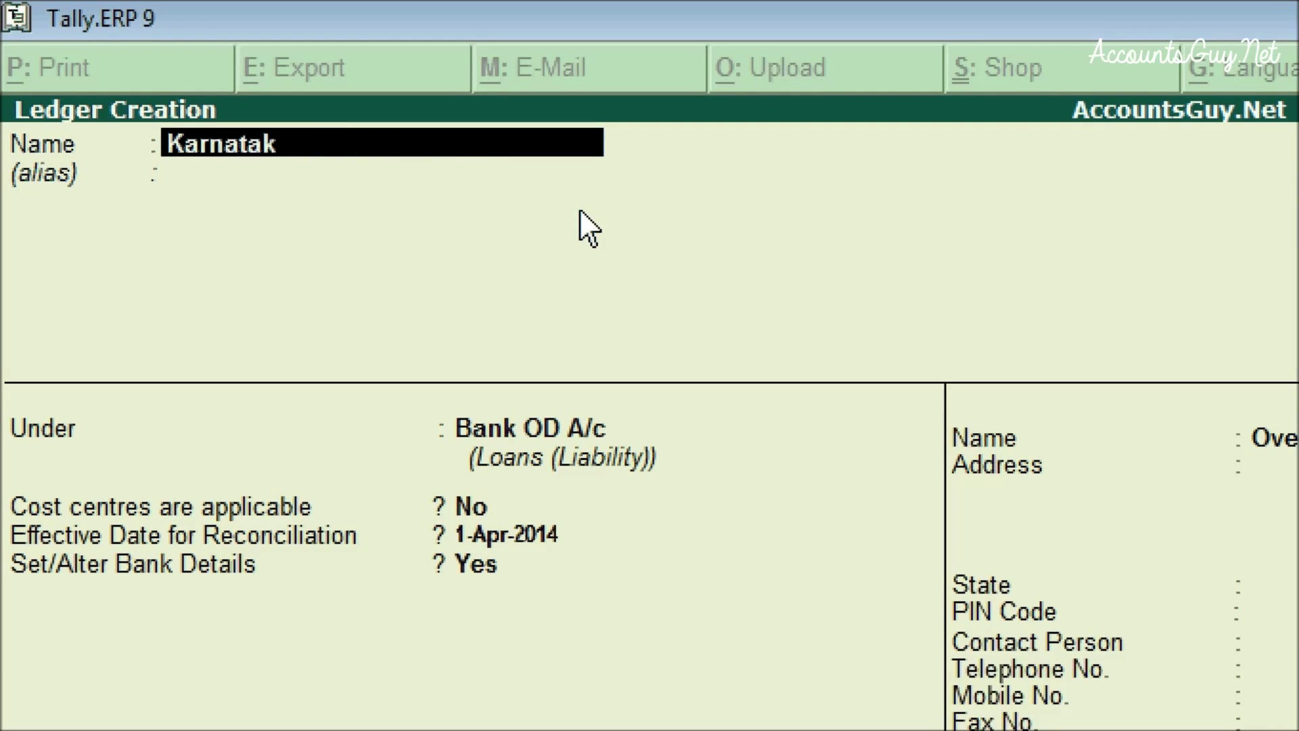
pyautogui.write('a Bank')
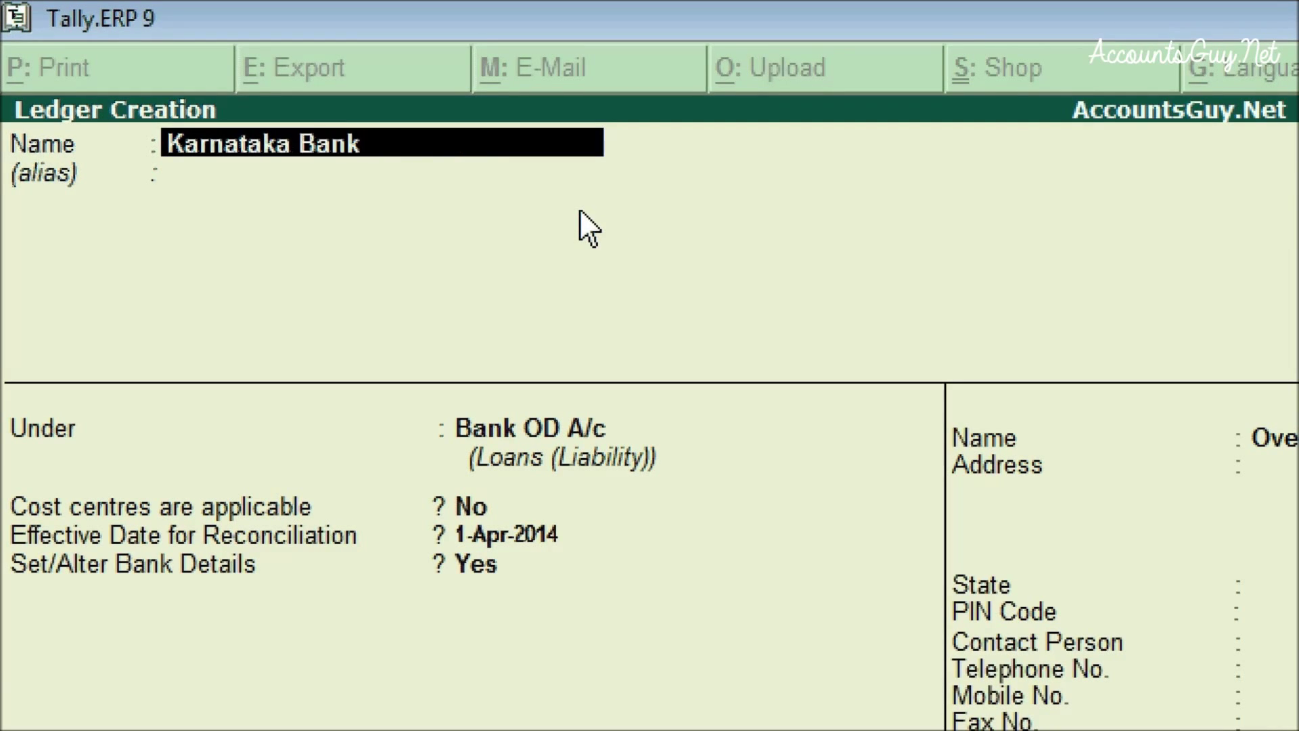
# - Name the ledger 'Karnataka Bank' under Bank OD A/c and confirm setting bank details
pyautogui.press('Return')
pyautogui.press('Return')
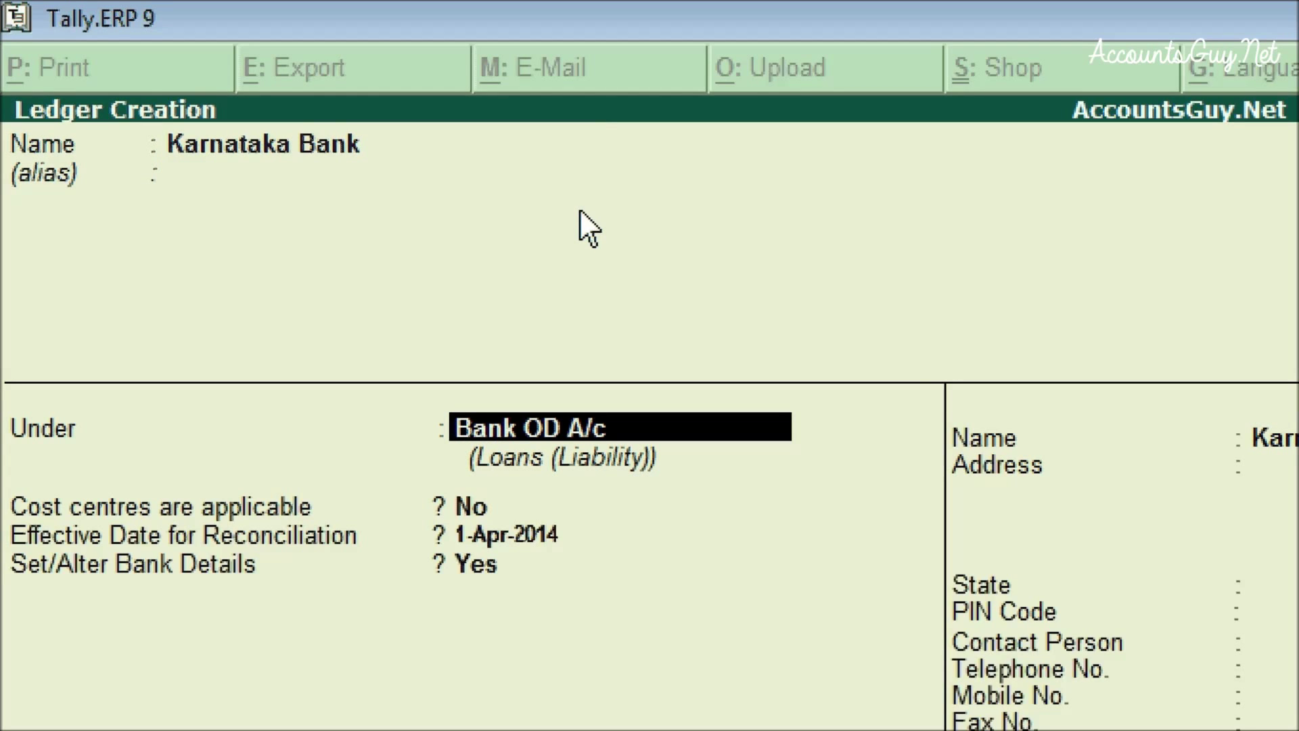
pyautogui.press('Return')
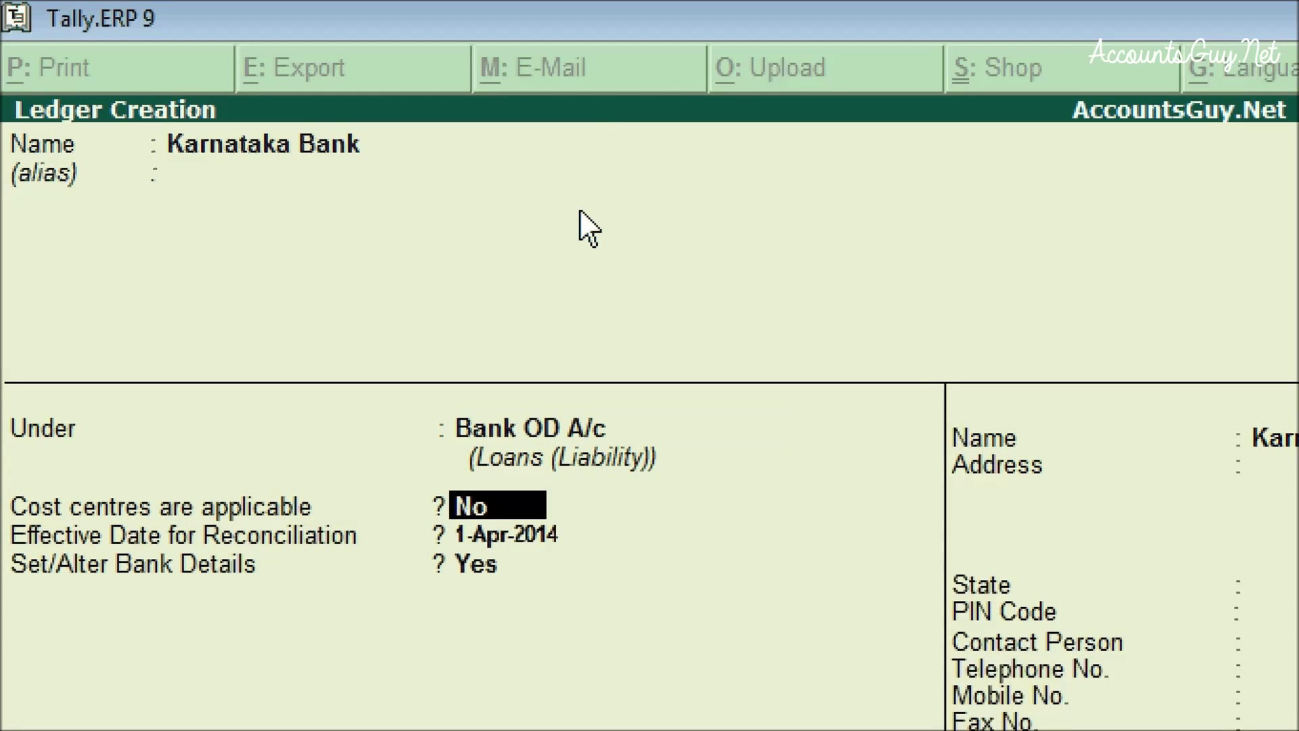
pyautogui.press('Return')
pyautogui.press('Return')
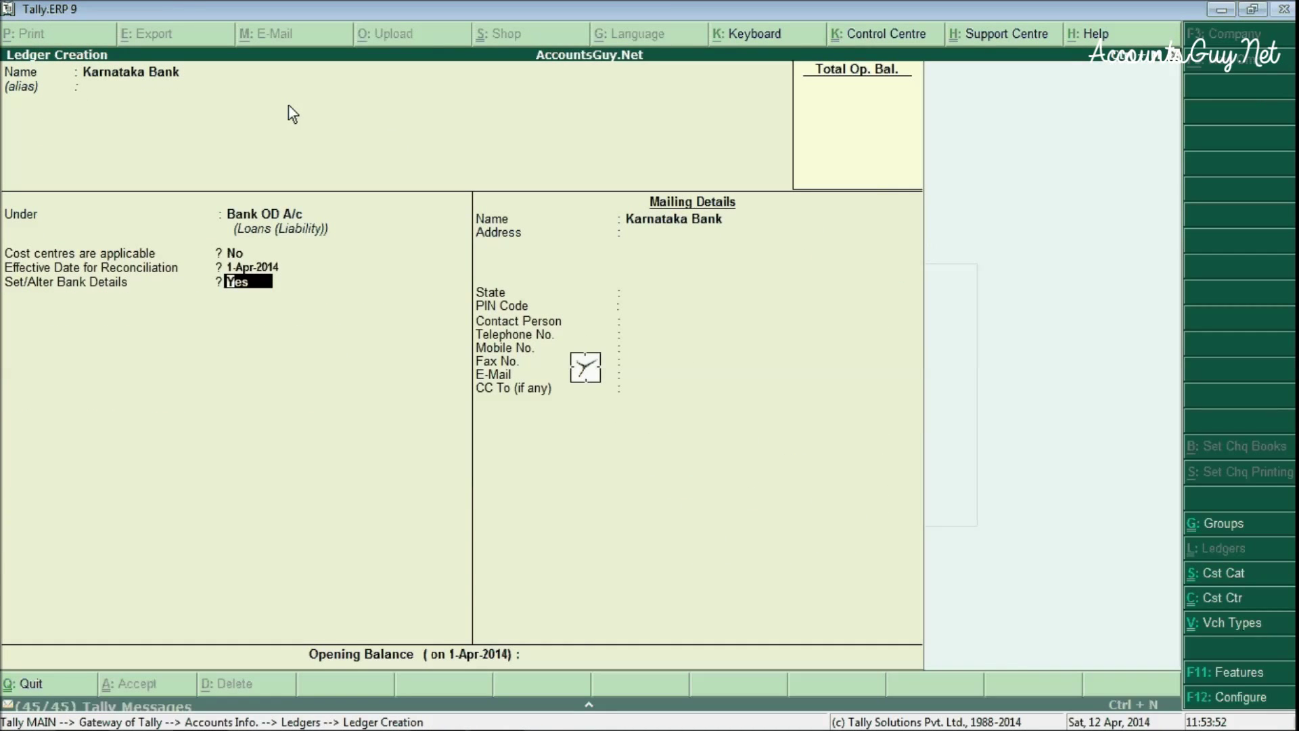
pyautogui.press('Return')
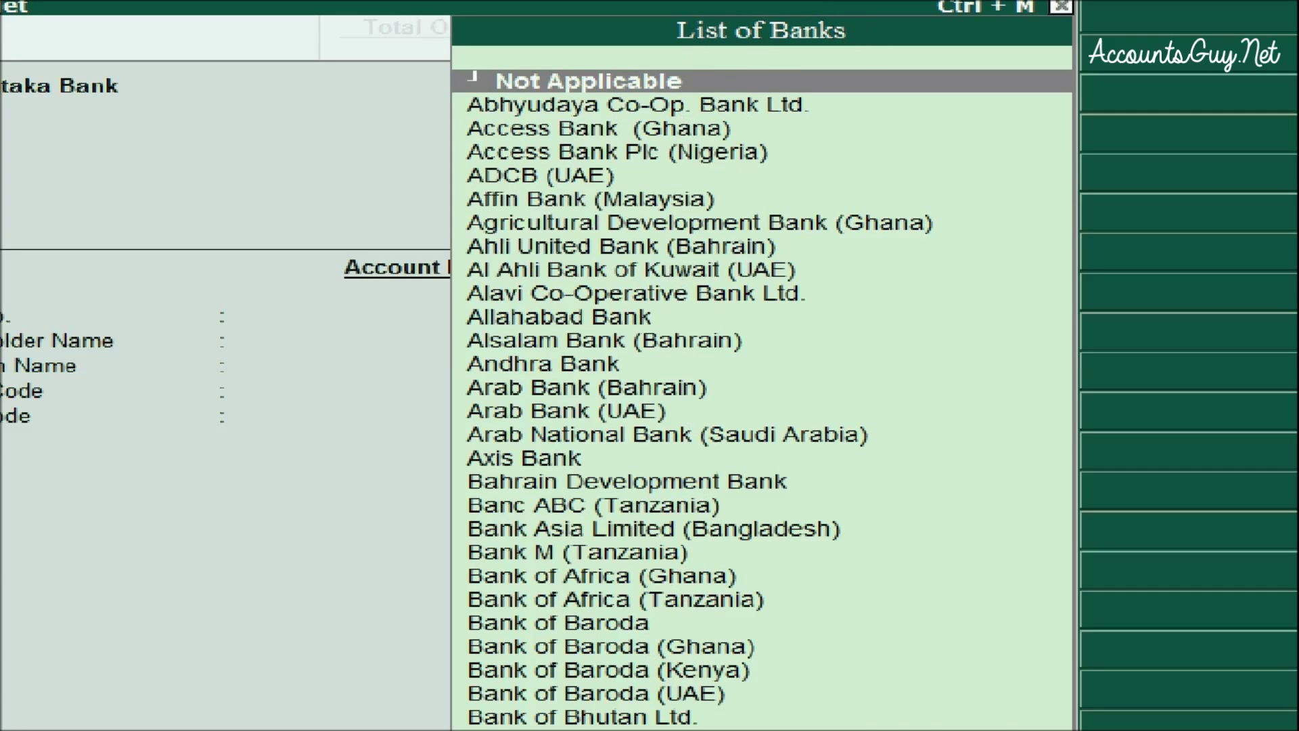
pyautogui.write('k')
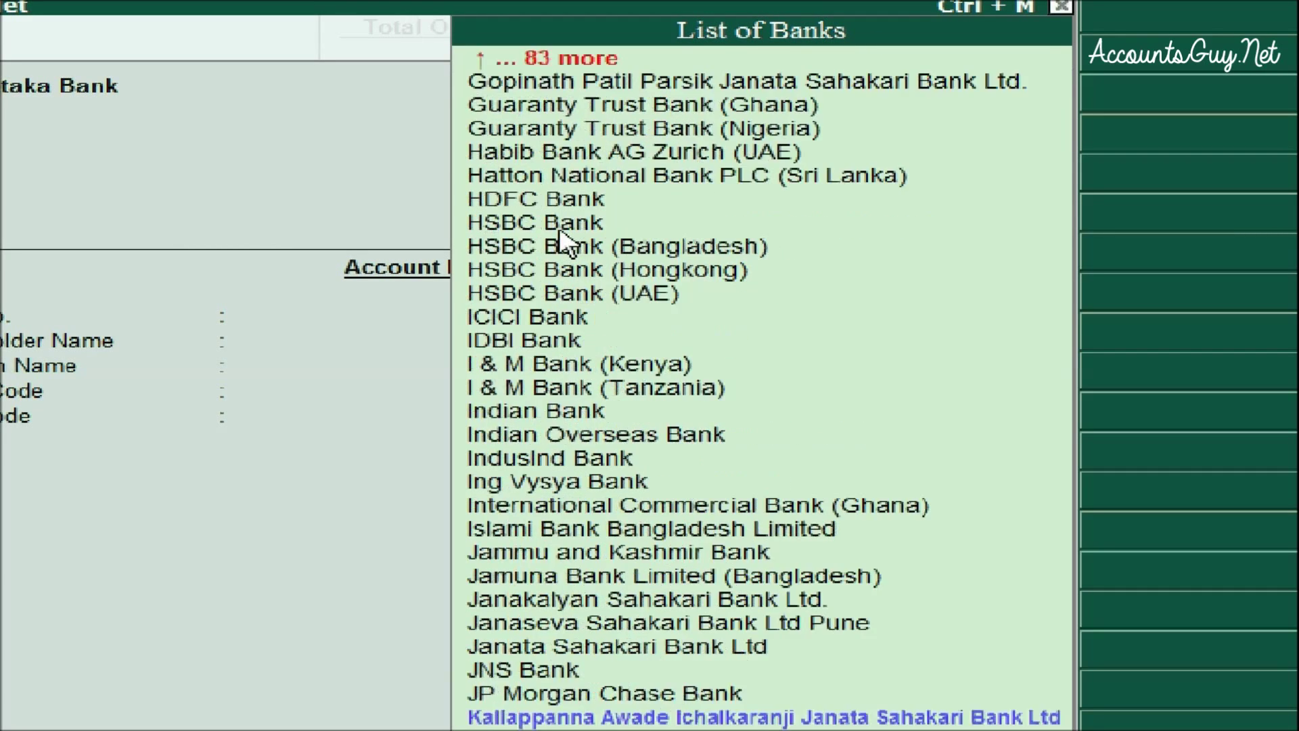
pyautogui.write('a Ba')
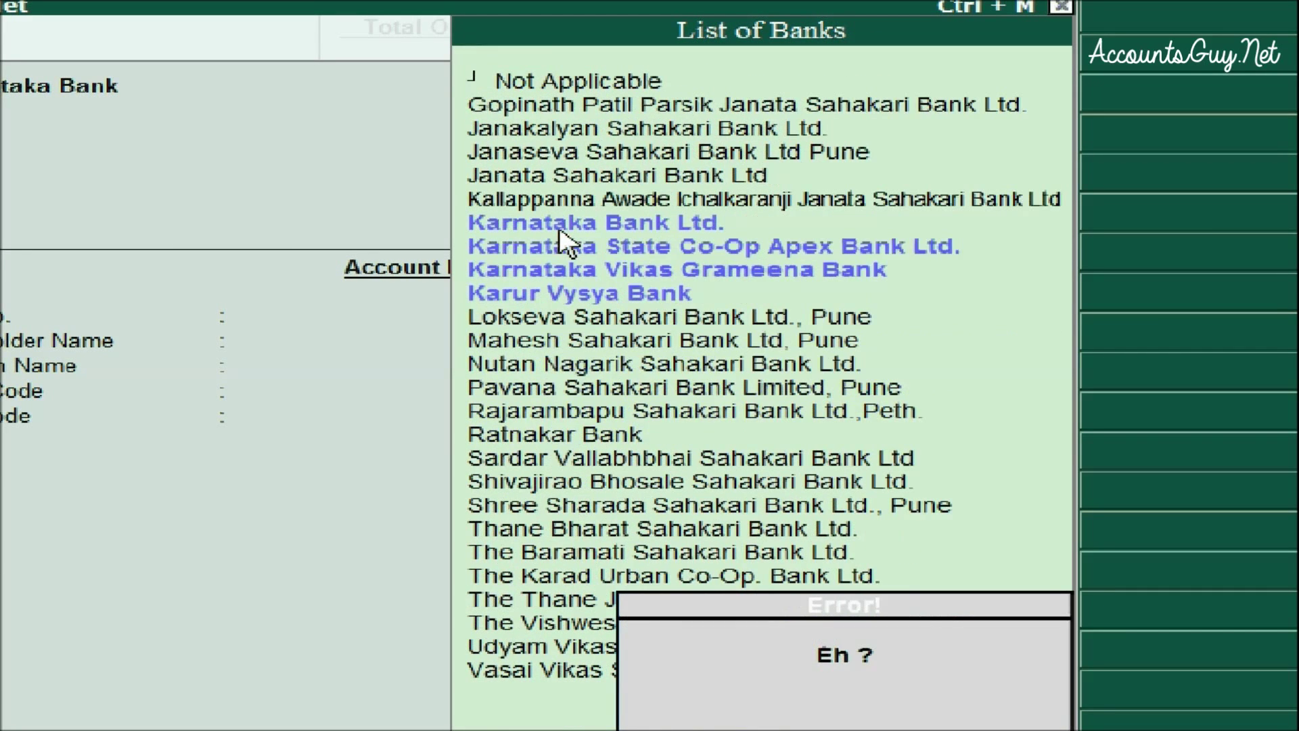
pyautogui.write('n')
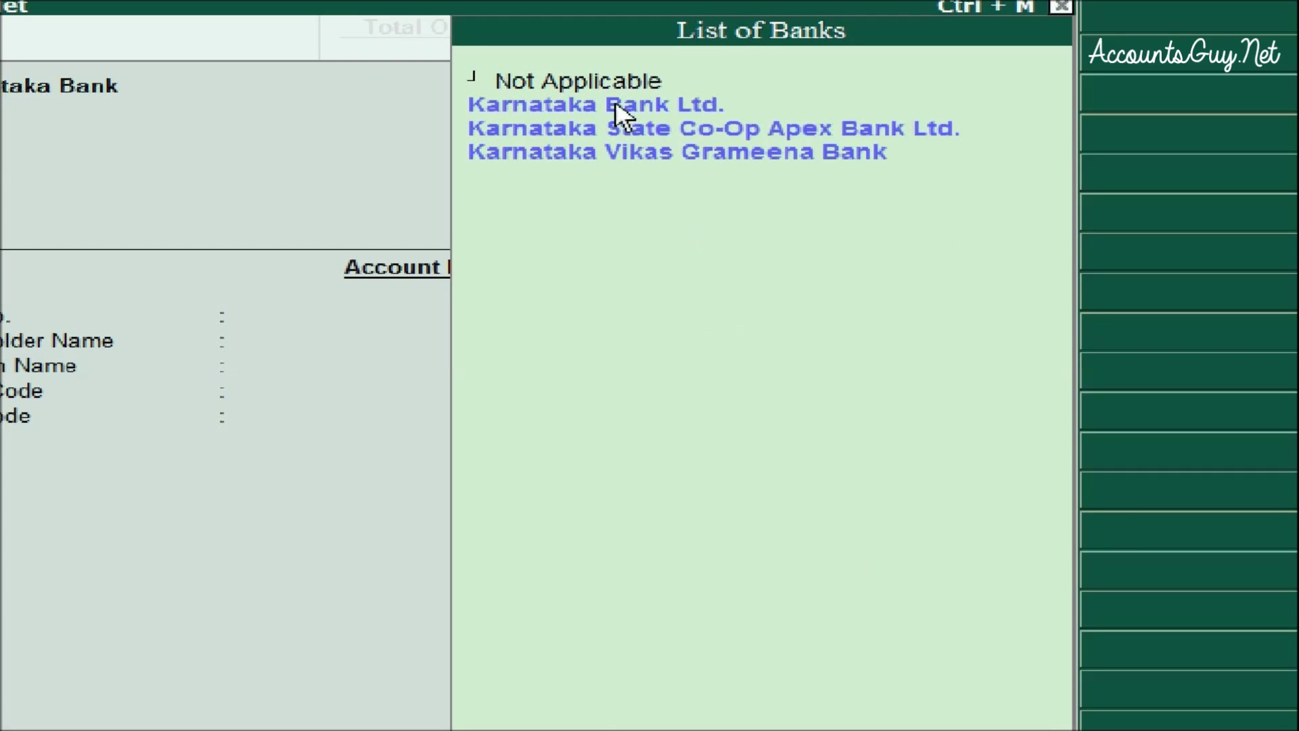
# - Select Karnataka Bank Ltd. from the bank list for this ledger
pyautogui.click(568, 103)
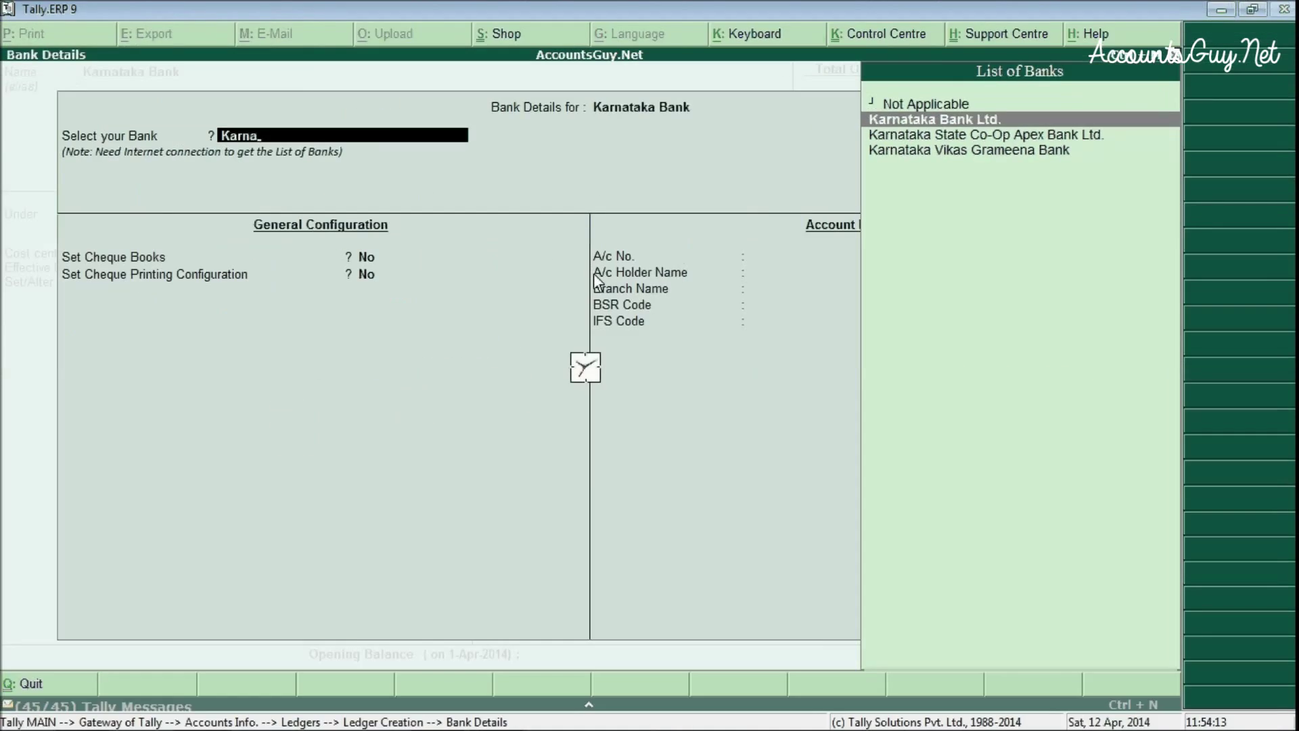
pyautogui.press('Return')
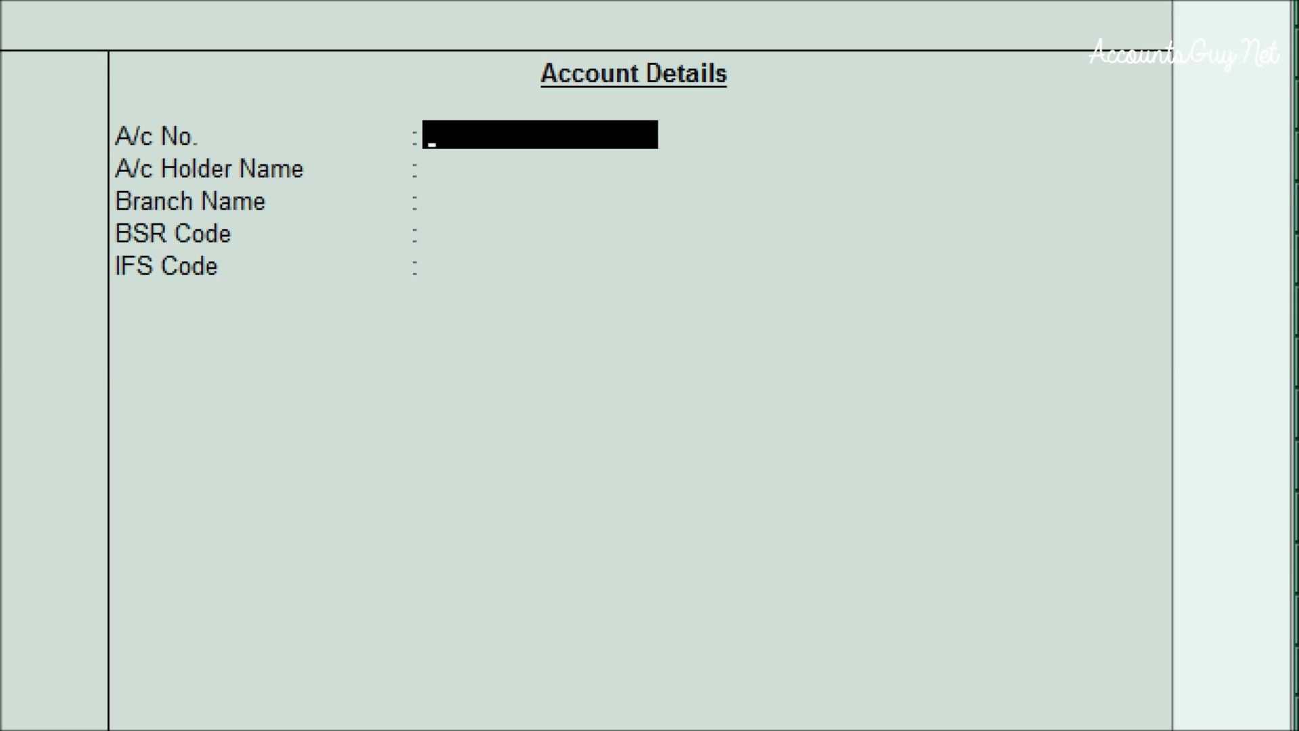
pyautogui.write('PSO')
pyautogui.write('D584')
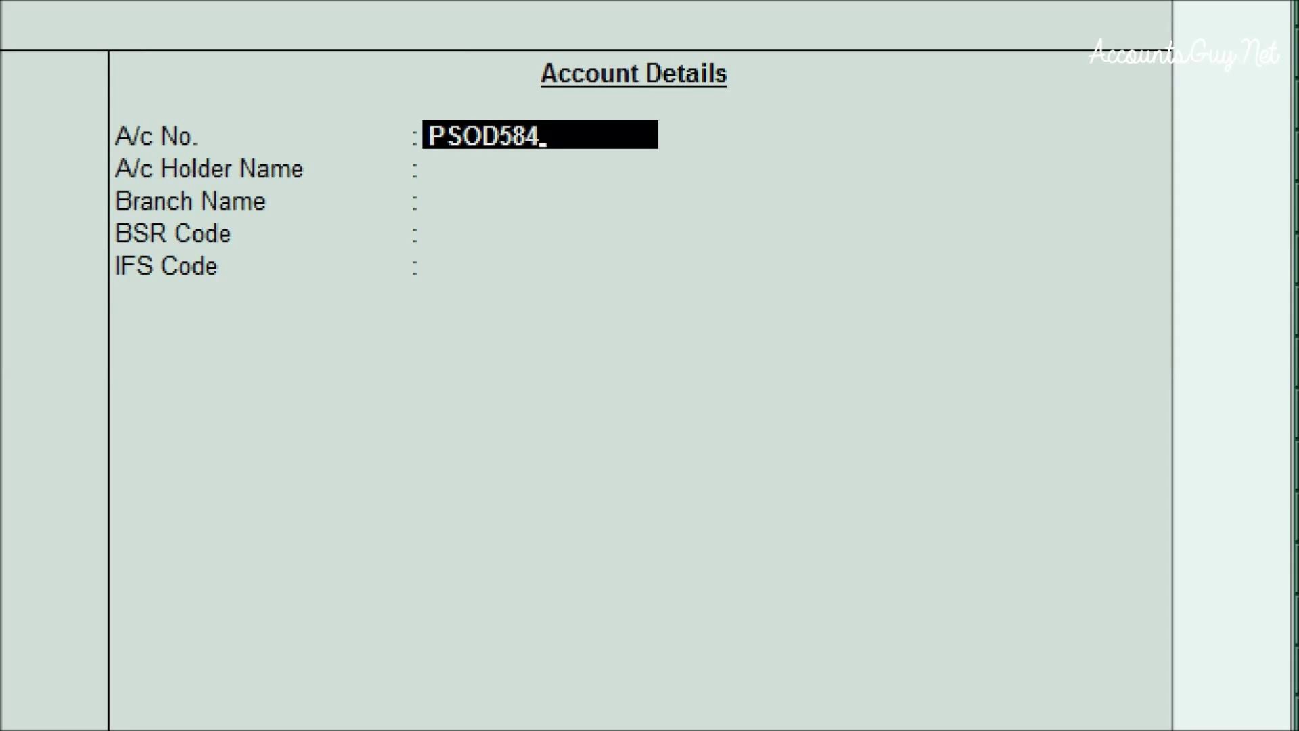
# - Enter A/c No. PSODxxxx, holder AccountsGuy.Net and branch Kurnool, leaving BSR blank
pyautogui.press('BackSpace')
pyautogui.press('BackSpace')
pyautogui.press('BackSpace')
pyautogui.write('xxx')
pyautogui.write('x')
pyautogui.press('Return')
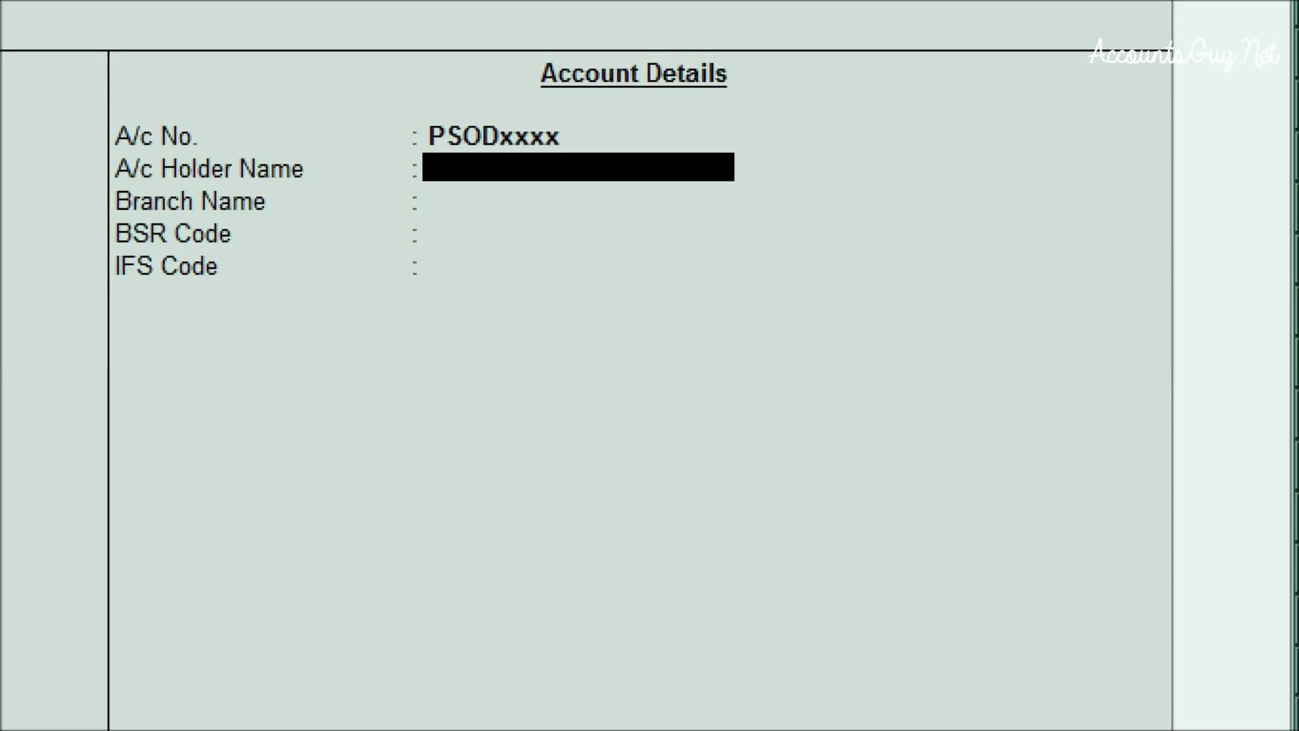
pyautogui.write('AccountsG')
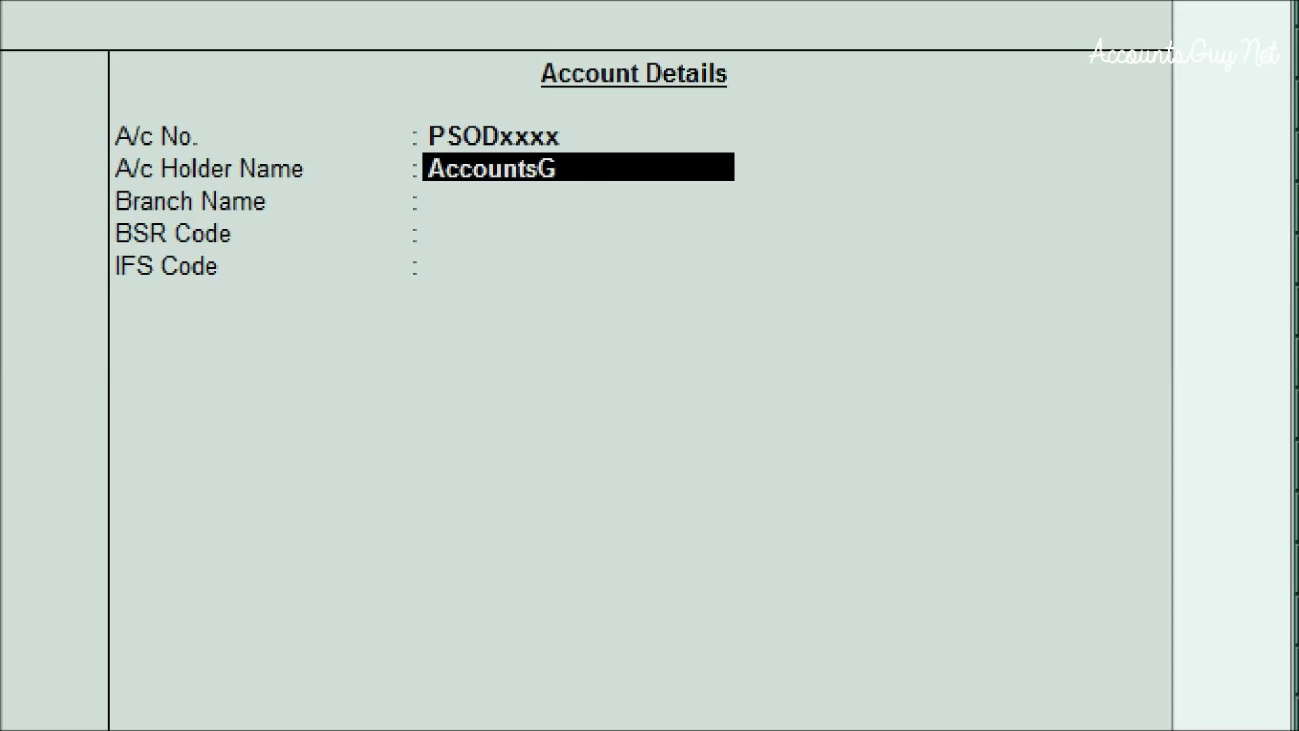
pyautogui.write('uy.Net')
pyautogui.press('Return')
pyautogui.write('Kur')
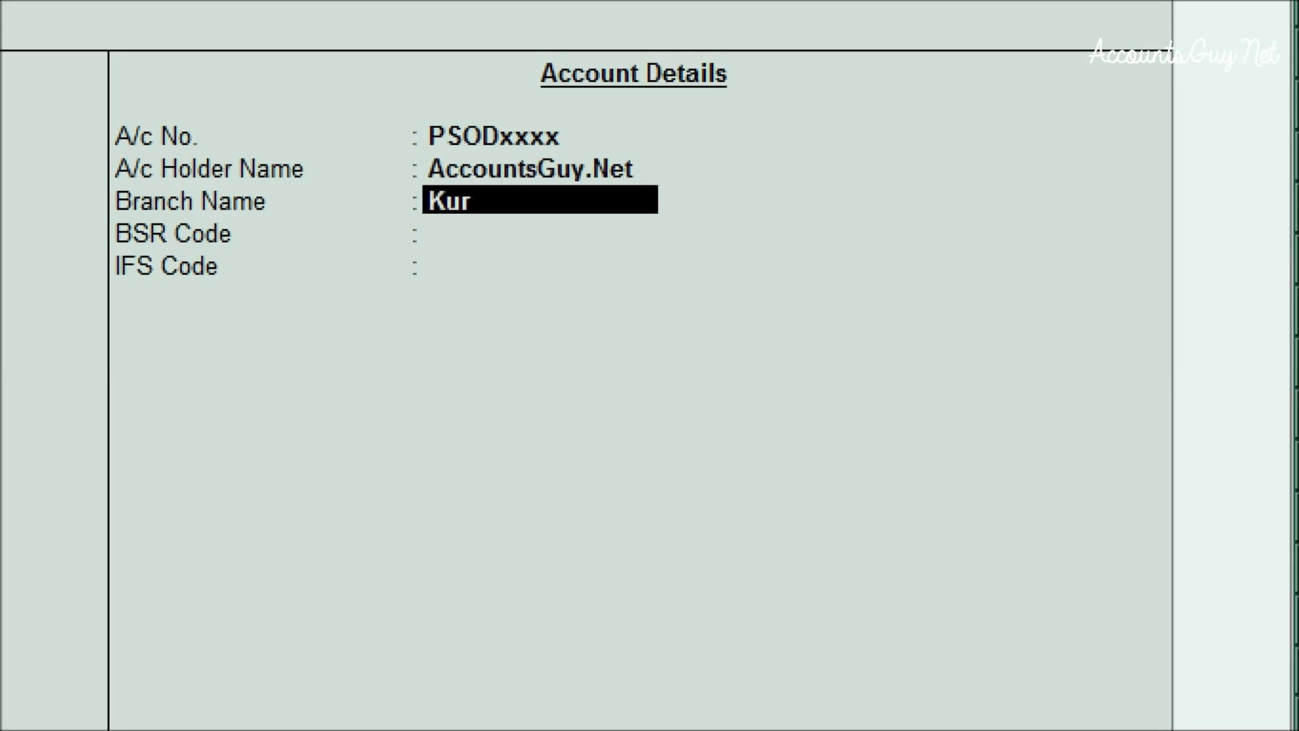
pyautogui.write('nool')
pyautogui.press('Return')
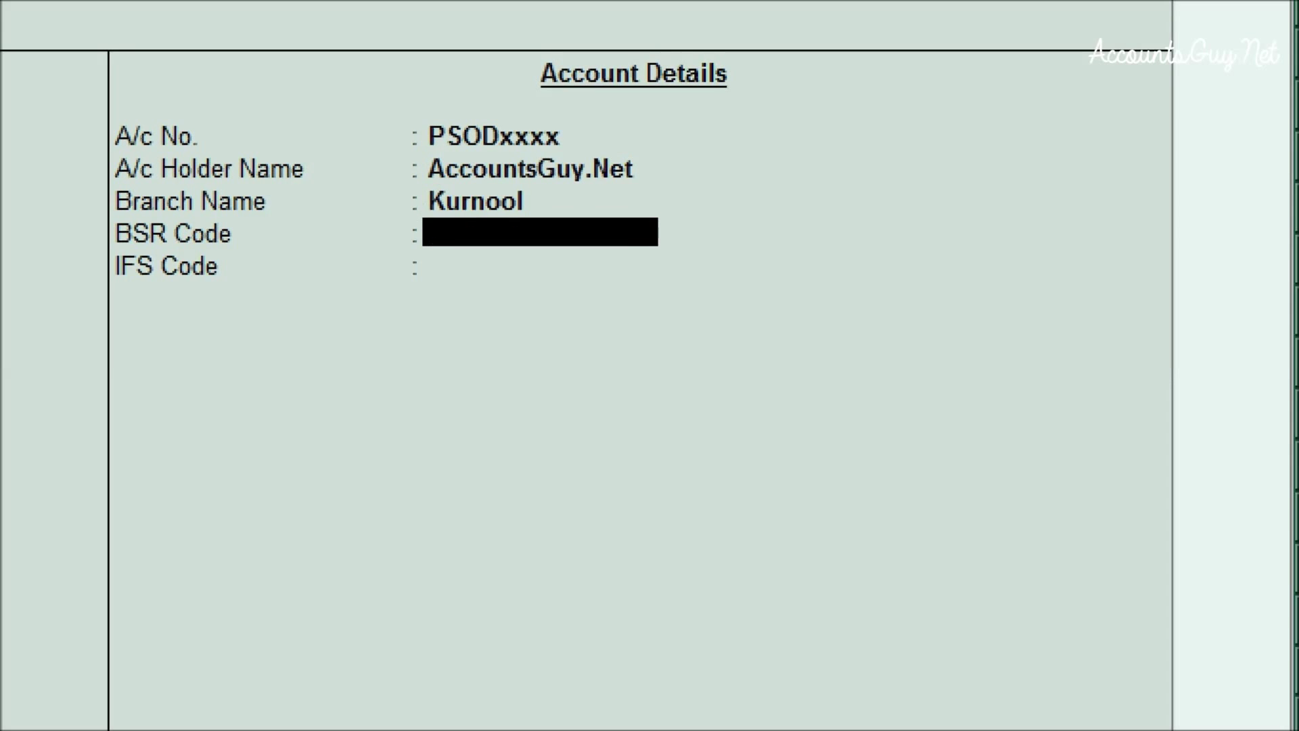
pyautogui.press('Return')
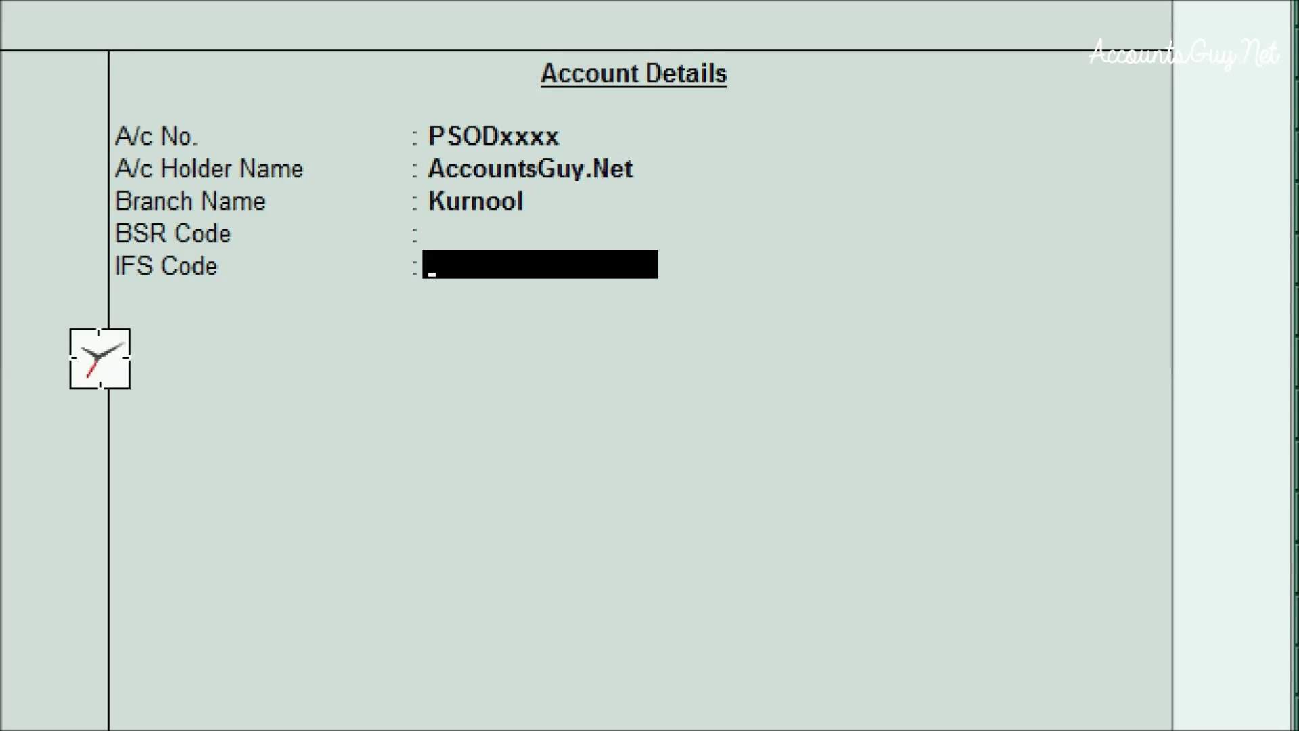
pyautogui.press('Return')
pyautogui.press('Return')
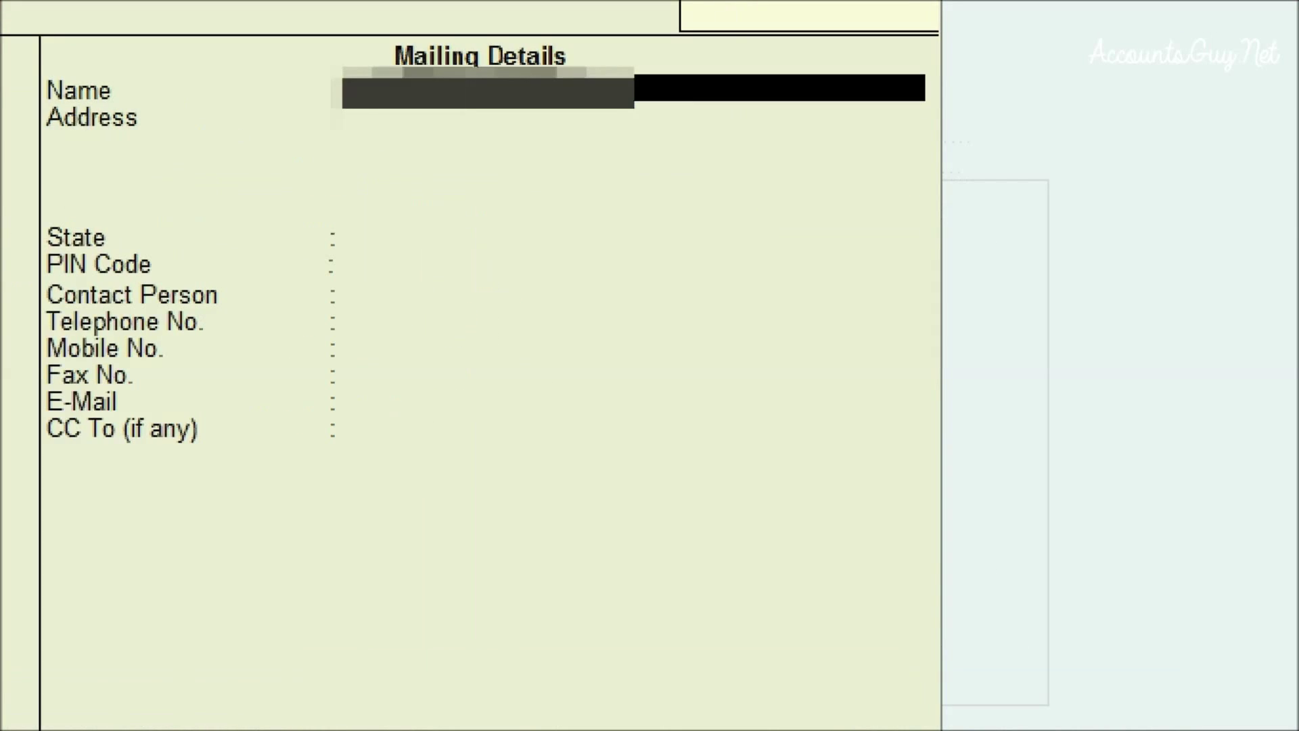
pyautogui.write('bank')
# - Enter and correct the ledger's mailing name and address lines
pyautogui.press('BackSpace')
pyautogui.press('BackSpace')
pyautogui.press('BackSpace')
pyautogui.write('ban')
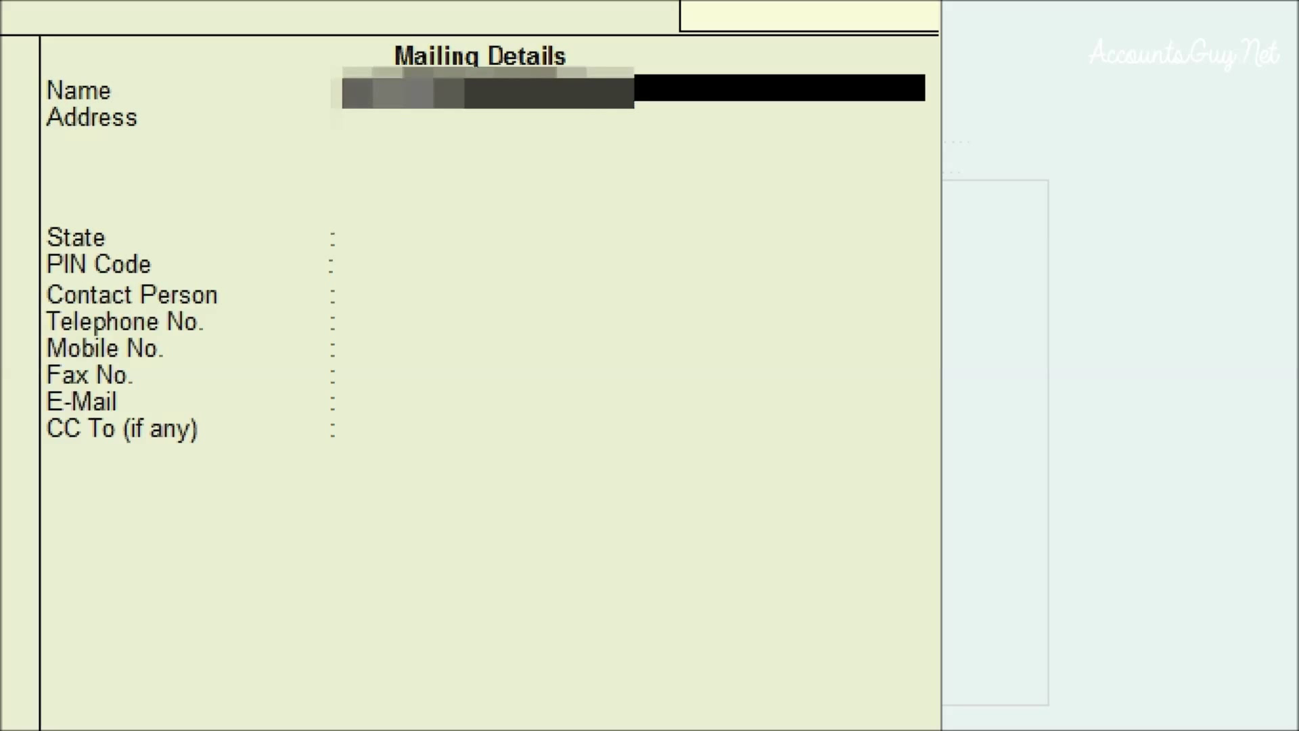
pyautogui.write('k of')
pyautogui.press('Return')
pyautogui.press('BackSpace')
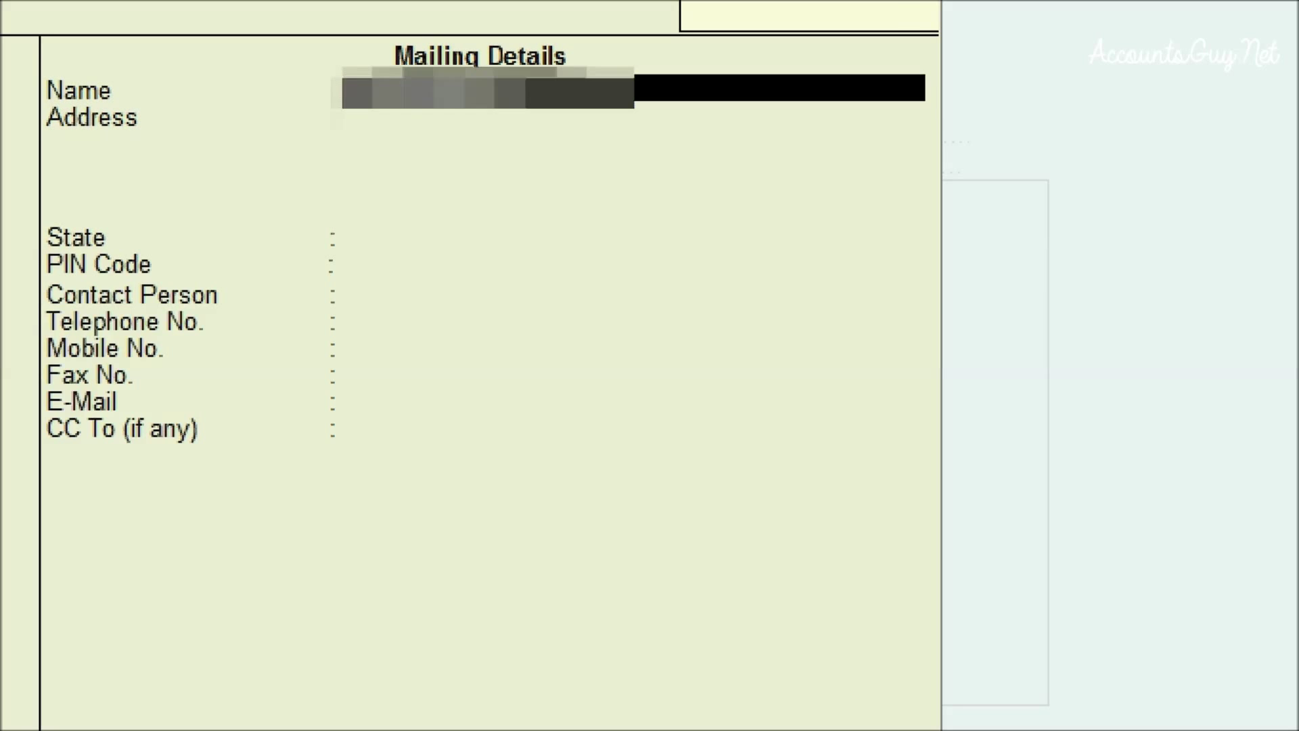
pyautogui.write('bank of')
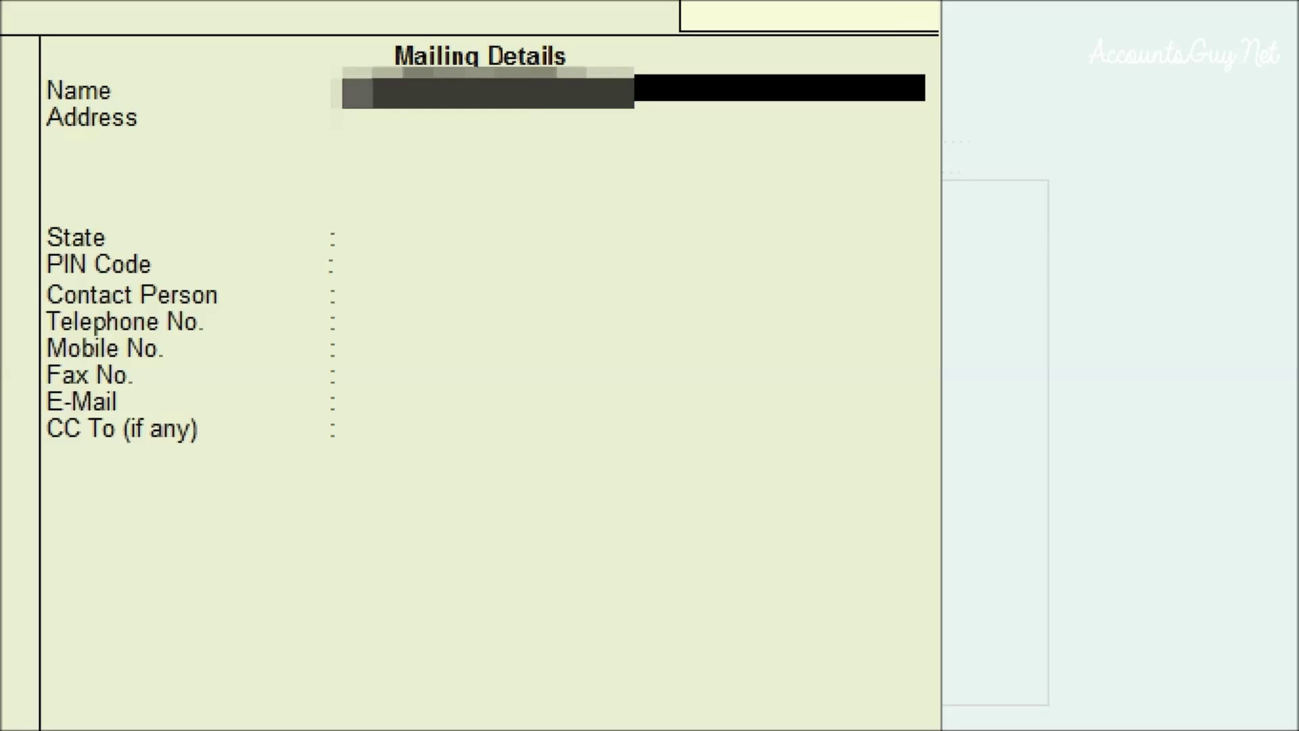
pyautogui.press('Return')
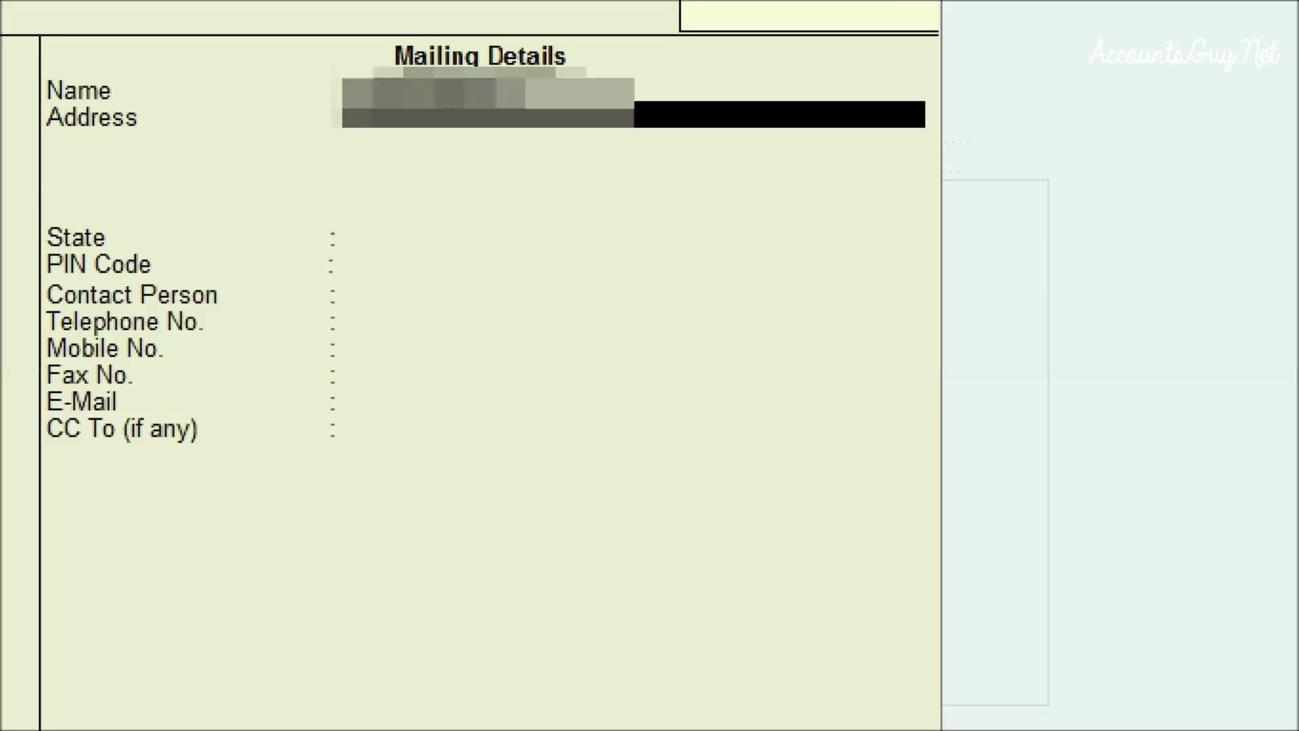
pyautogui.write('[blurred]')
pyautogui.press('Return')
pyautogui.press('Return')
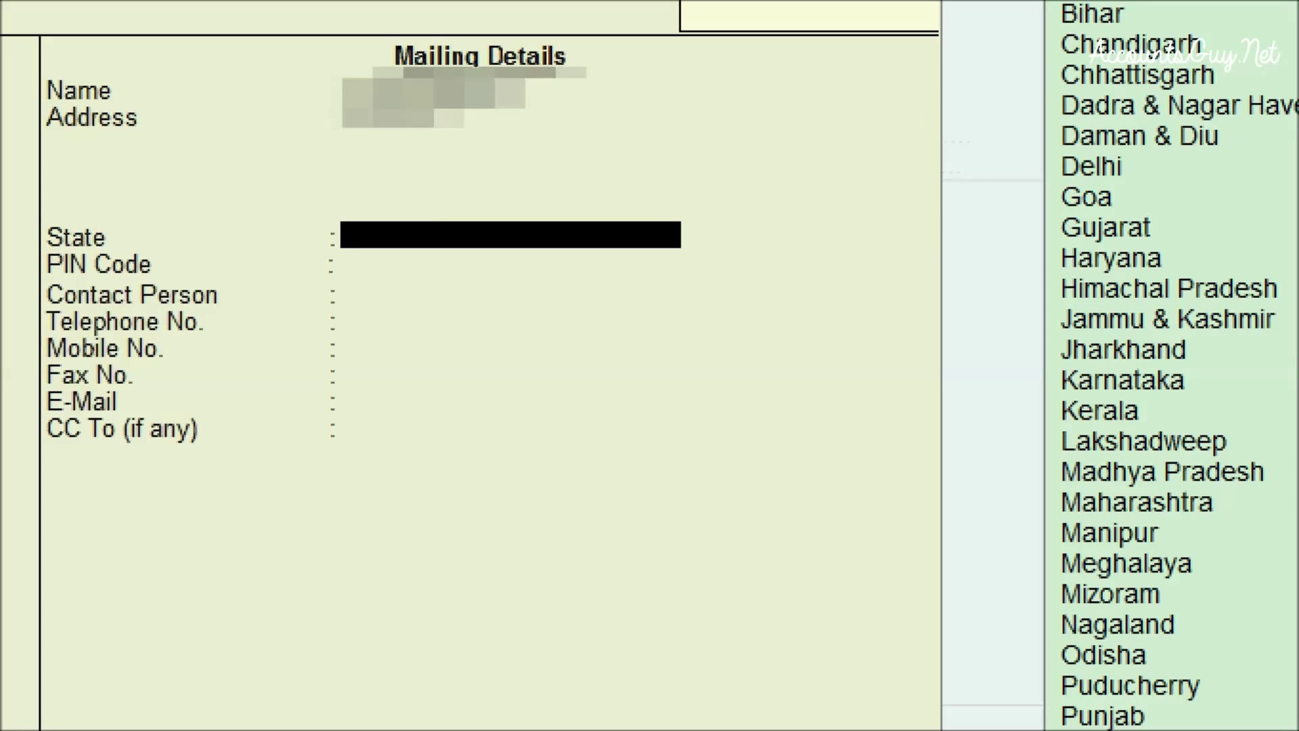
# - Set the mailing state to Andhra Pradesh
pyautogui.press('Return')
pyautogui.press('BackSpace')
pyautogui.write('And')
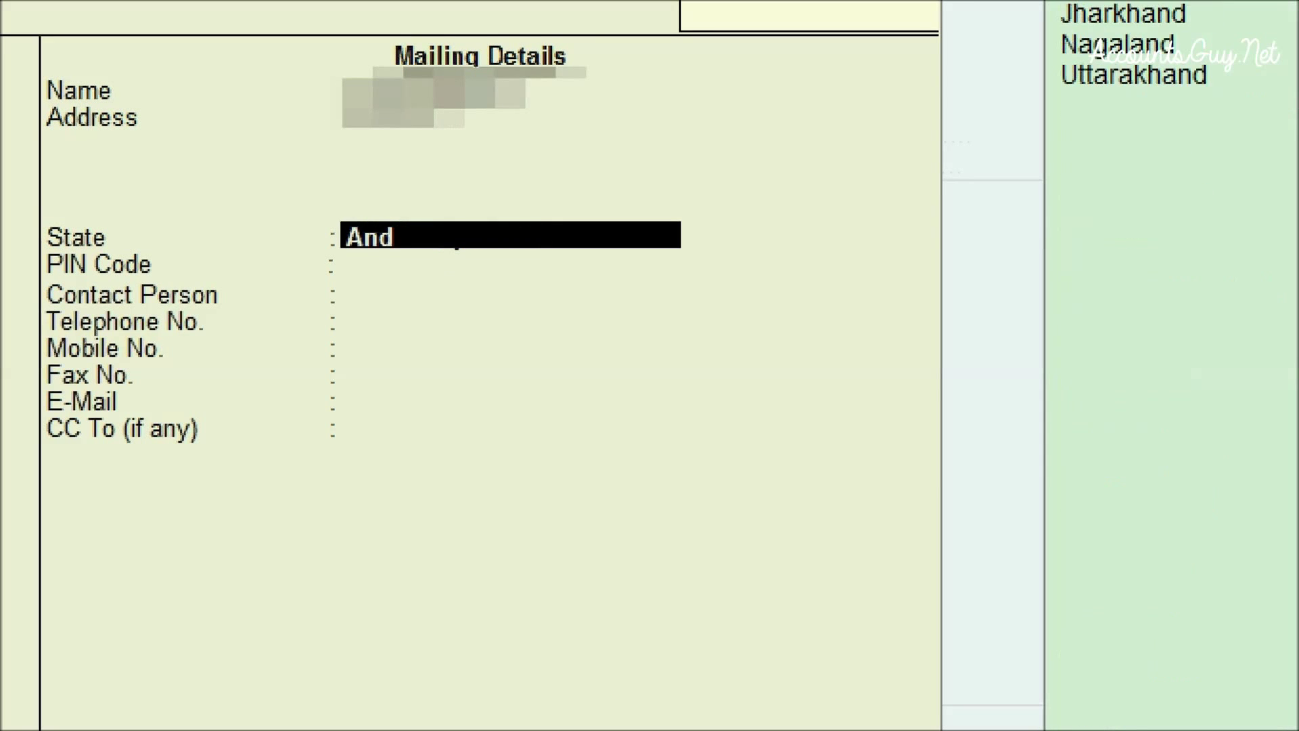
pyautogui.press('Return')
pyautogui.press('Return')
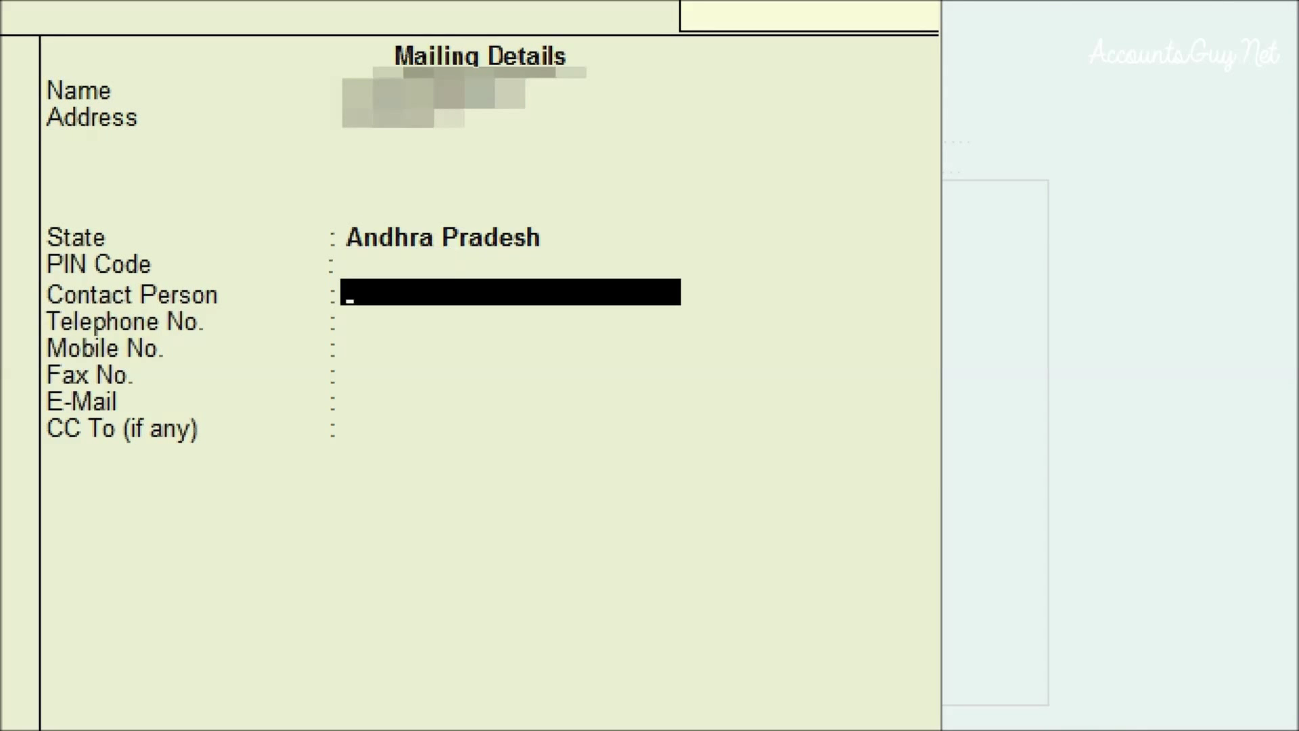
pyautogui.press('Return')
pyautogui.press('Return')
pyautogui.press('Return')
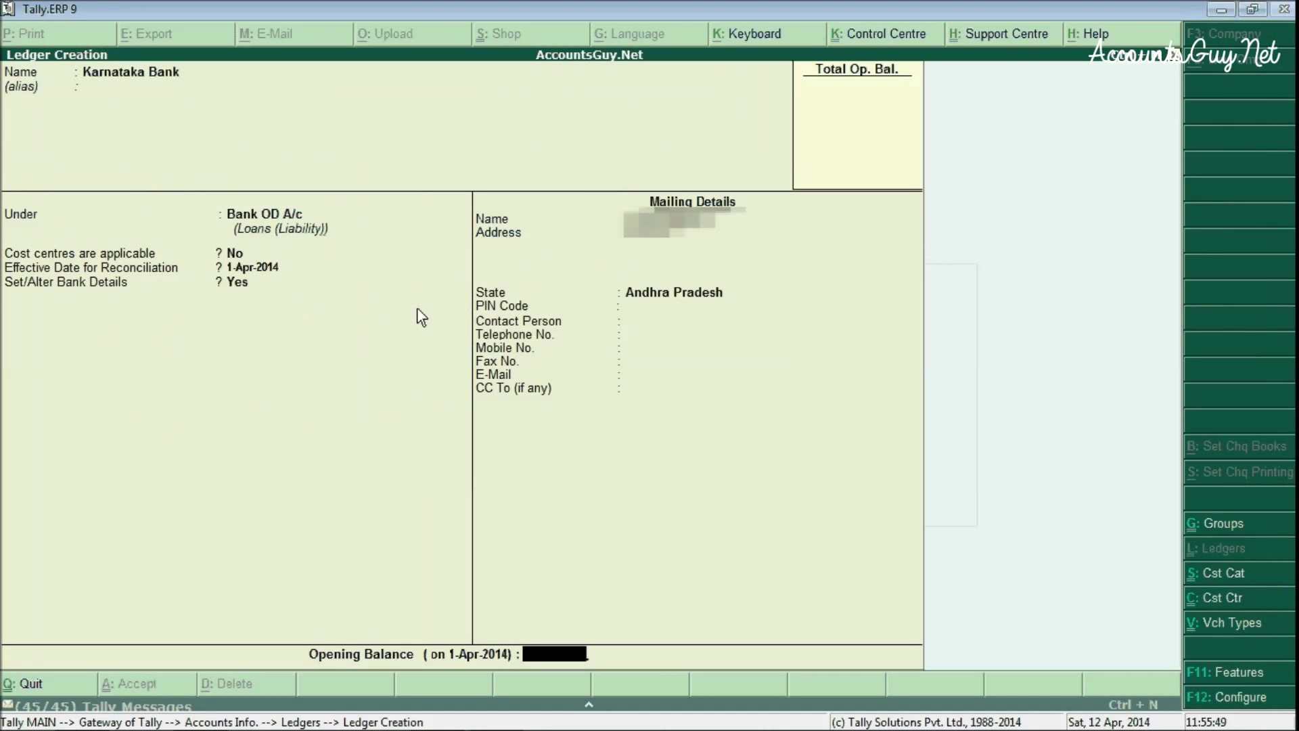
pyautogui.press('Return')
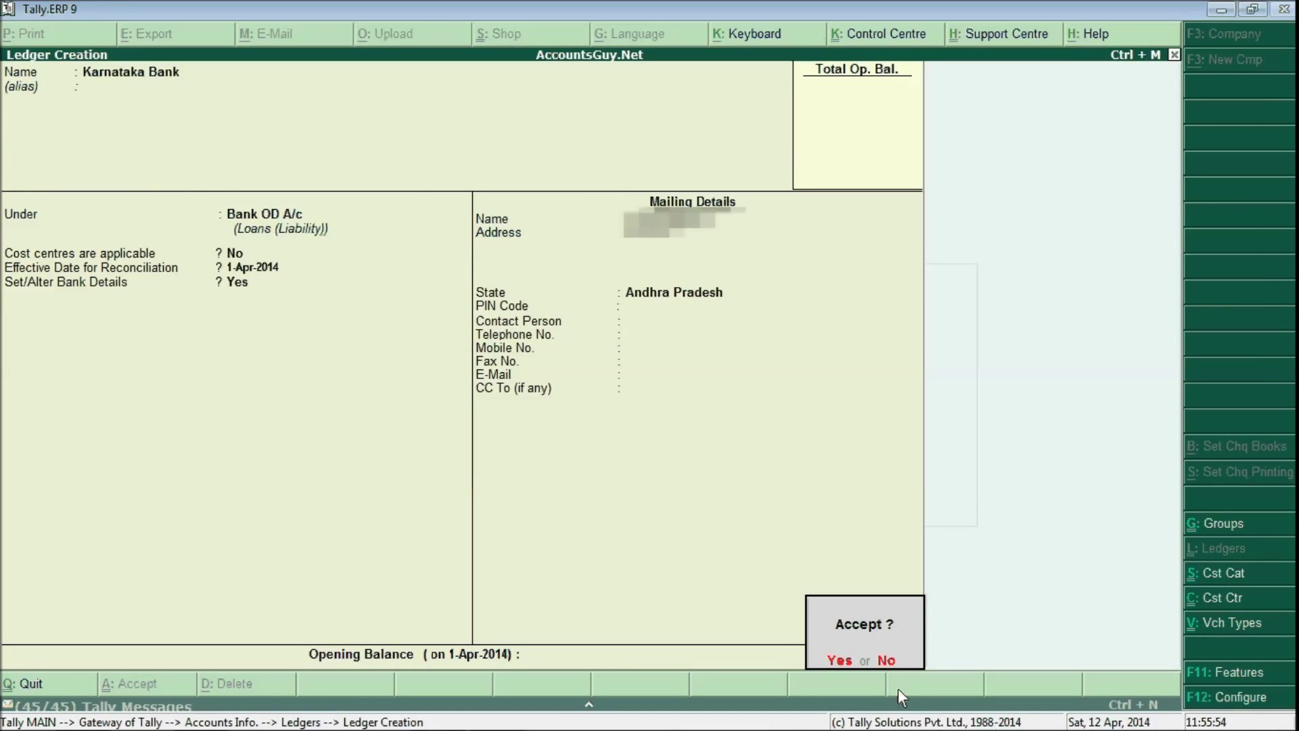
# - Accept the Karnataka Bank ledger at the Accept? prompt, leaving a blank ledger form under Bank OD A/c
pyautogui.click(838, 658)
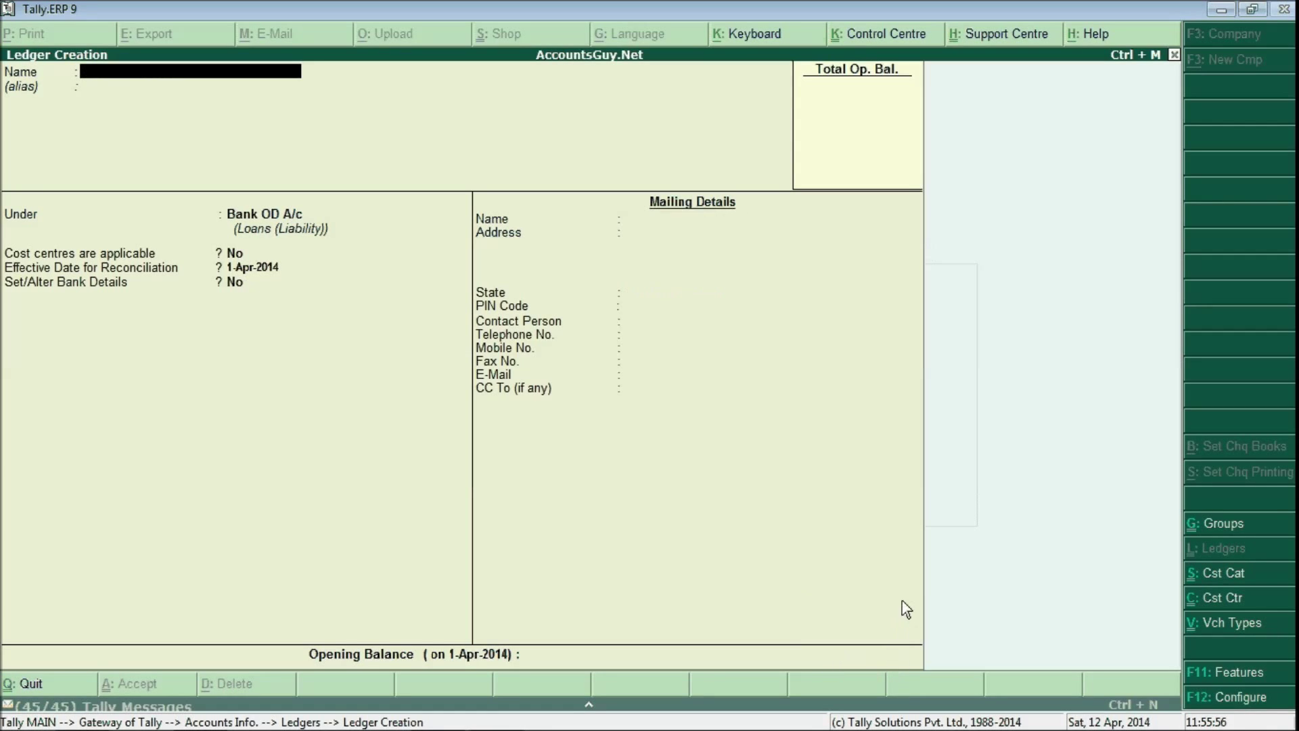